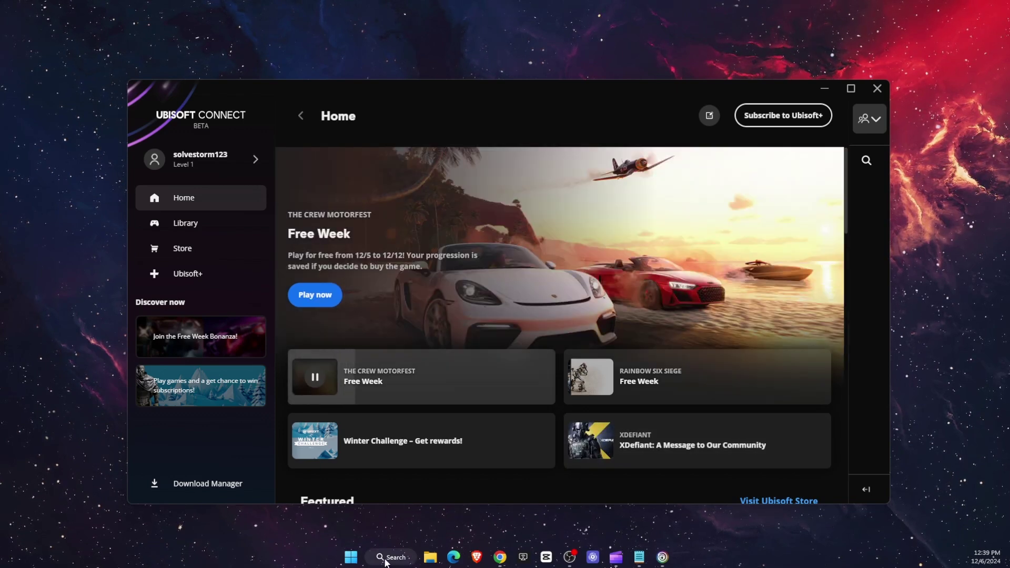
Launch Device Manager from a 'device manager' search and centre its window
left_click(387, 559)
type("device manager")
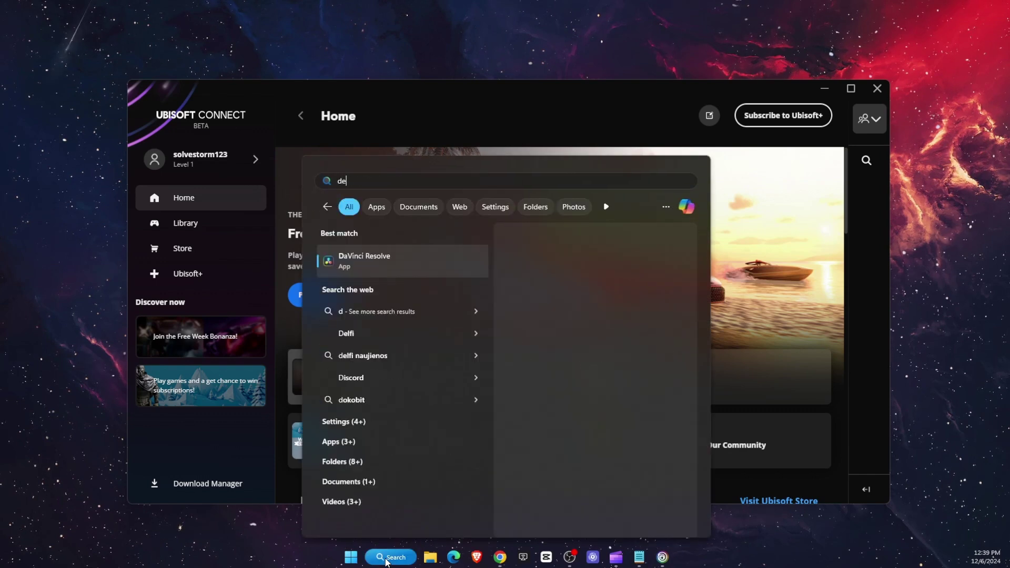
key("Return")
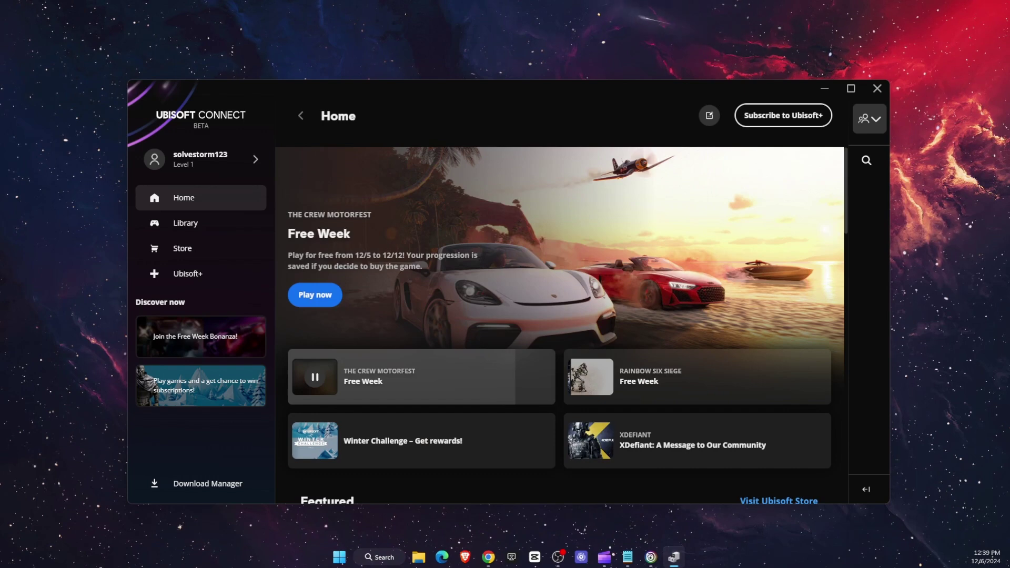
left_click_drag(305, 68, 584, 153)
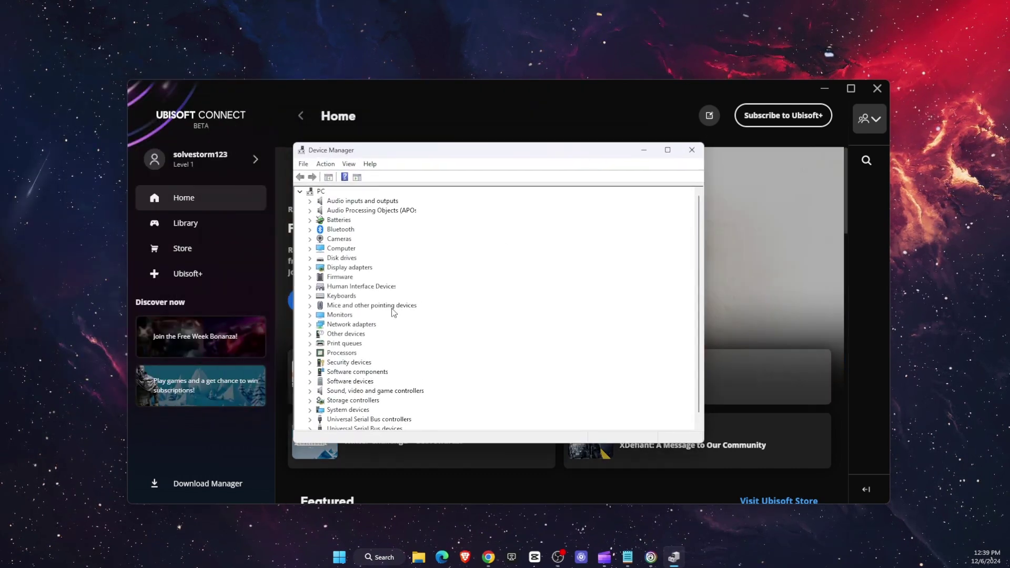
Run an automatic driver search for the Bluetooth Device network adapter
left_click(309, 325)
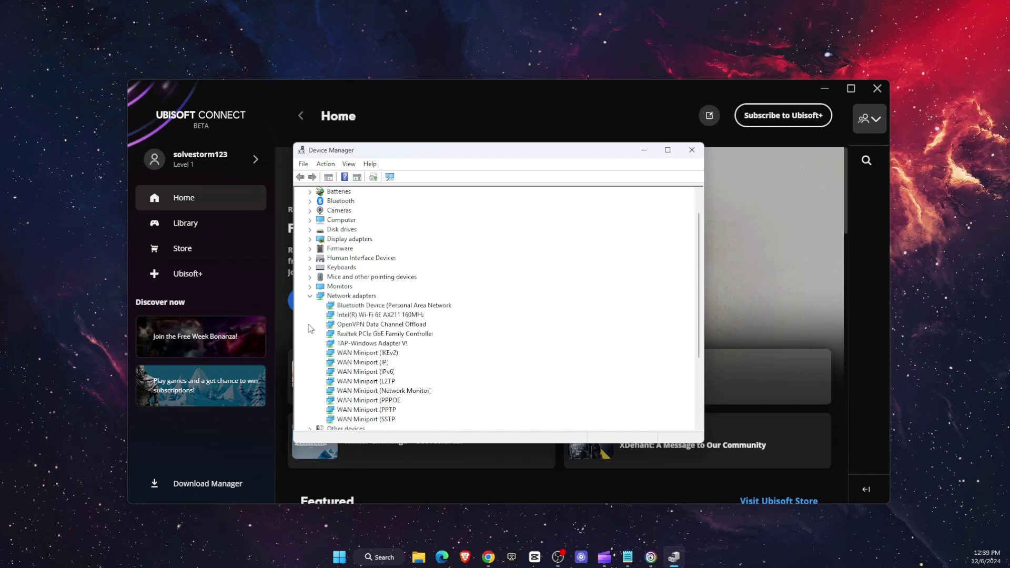
scroll(377, 306, "down", 1)
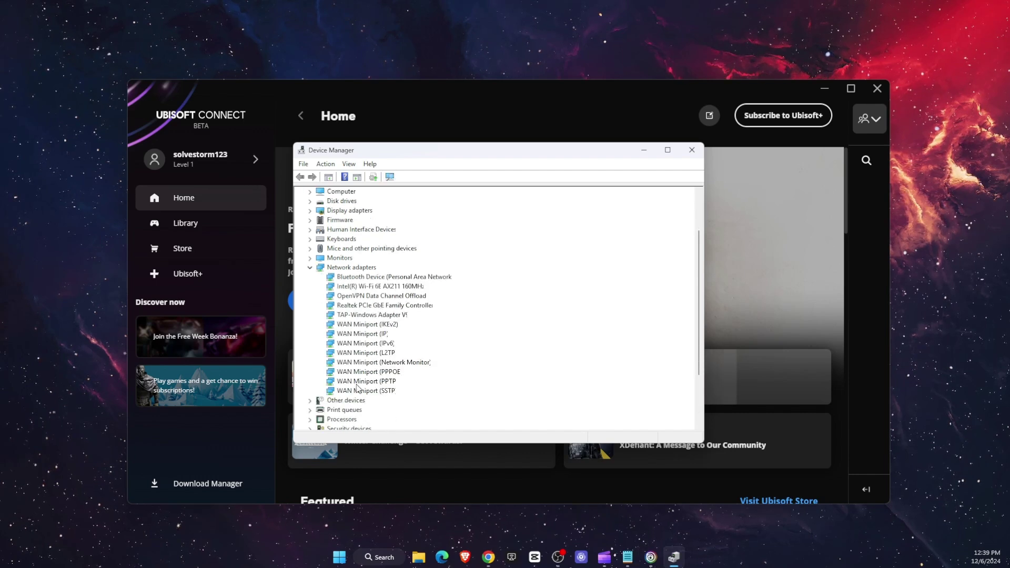
right_click(367, 277)
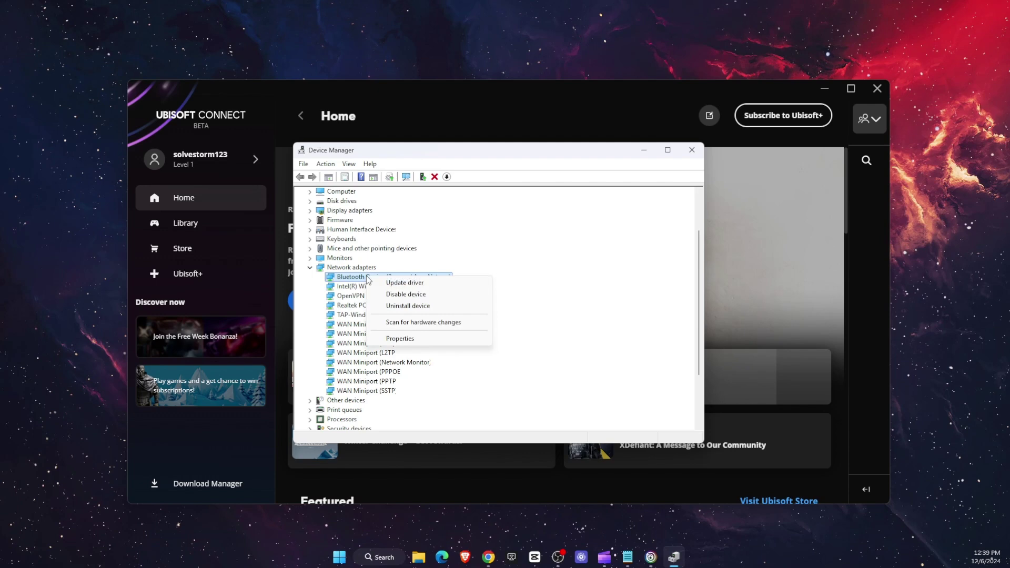
left_click(419, 284)
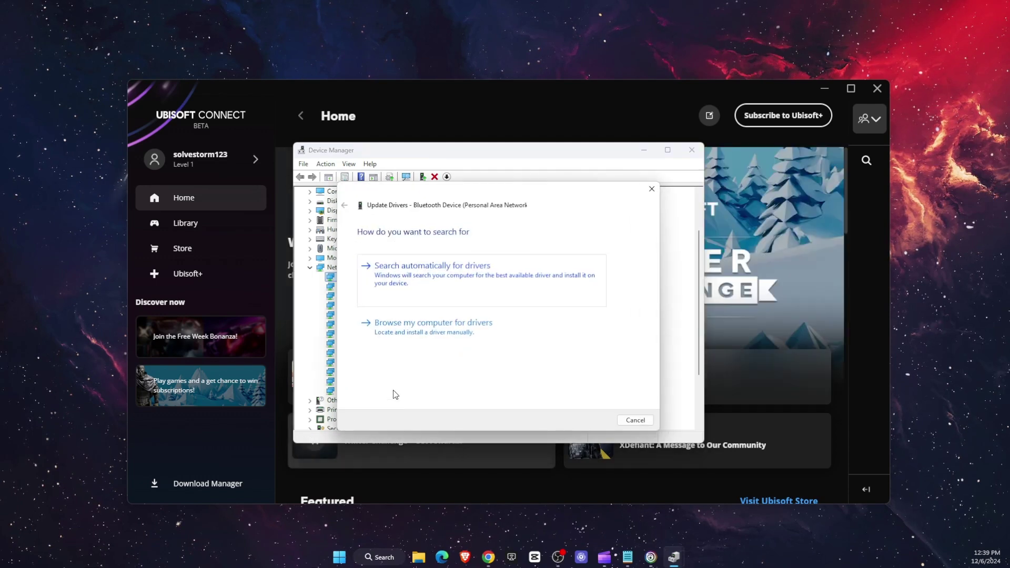
left_click(449, 274)
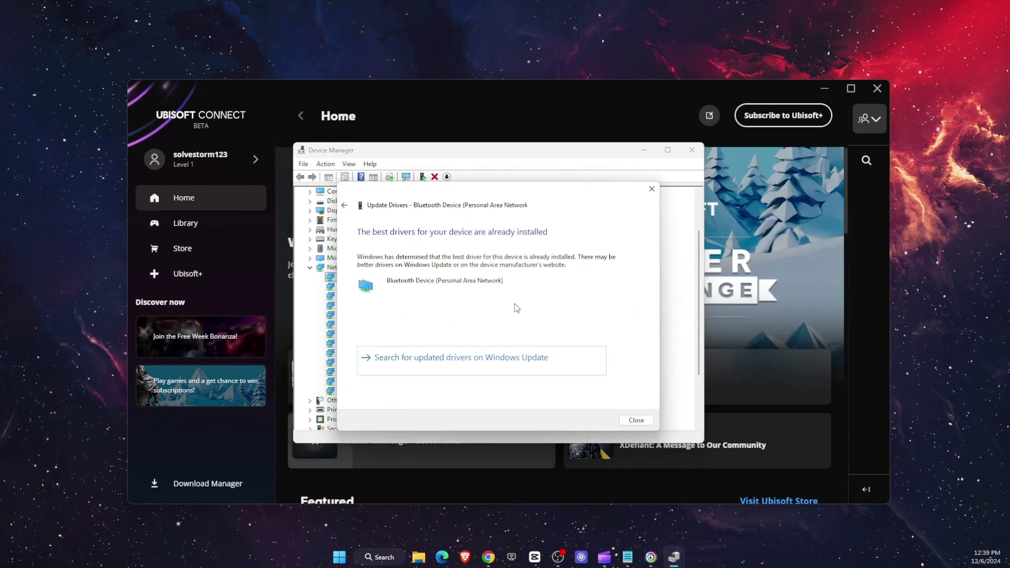
left_click(635, 420)
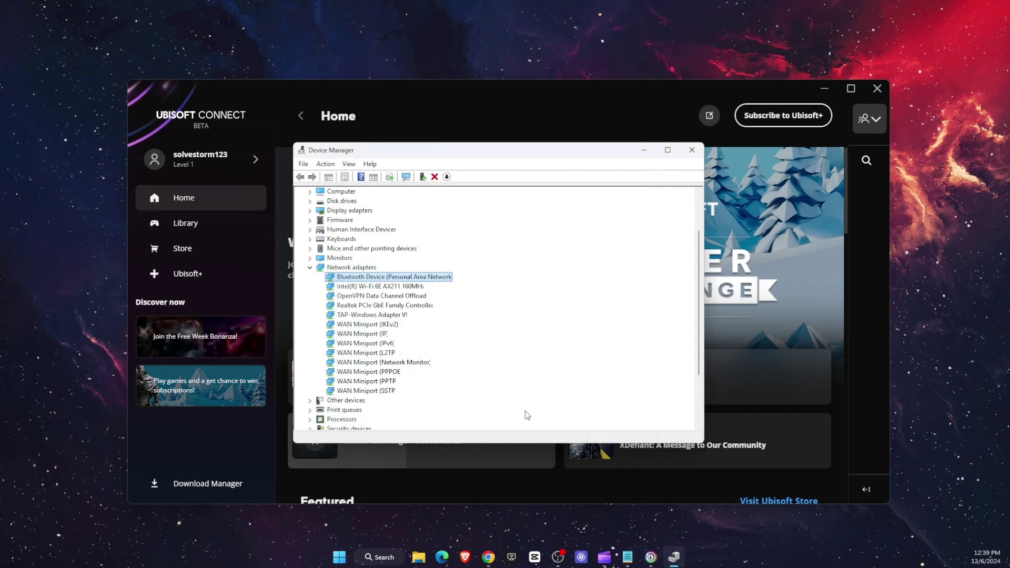
Run an automatic driver search for the WAN Miniport (IP) adapter, then close Device Manager
right_click(362, 336)
left_click(383, 342)
left_click(450, 274)
left_click(635, 420)
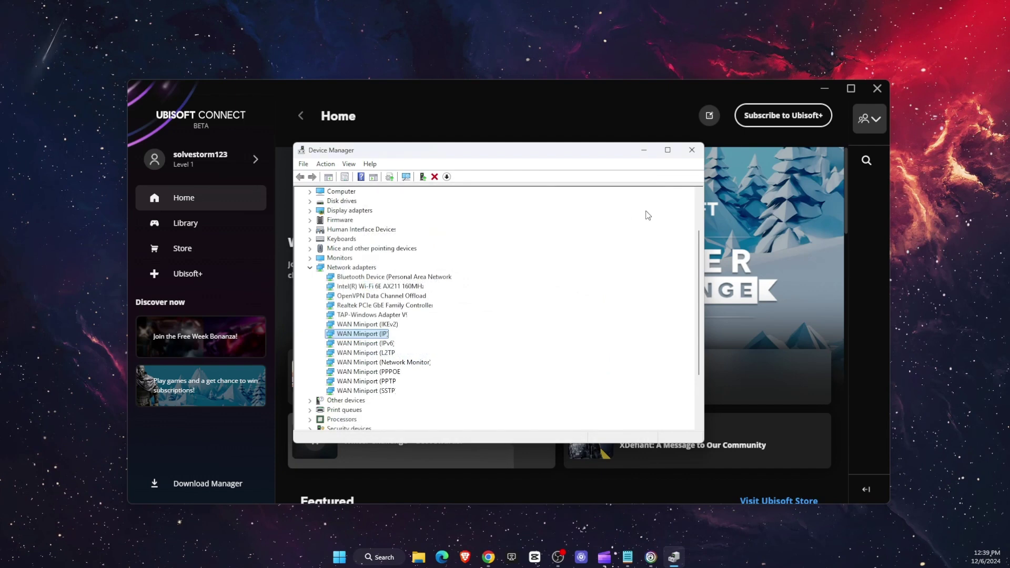
left_click(691, 150)
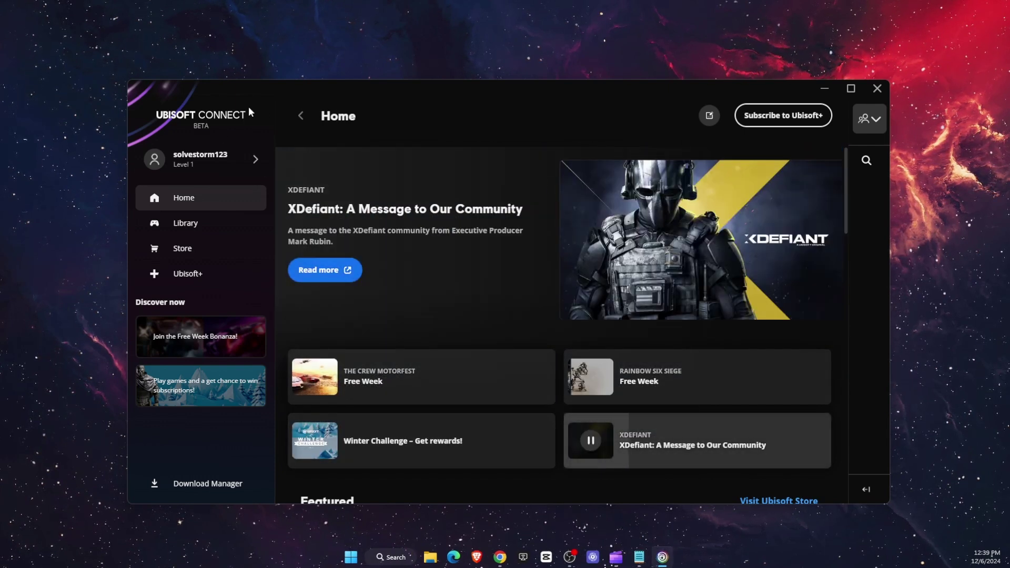
Open Ubisoft Connect Settings from the account menu and launch Change Proxy settings
left_click(212, 170)
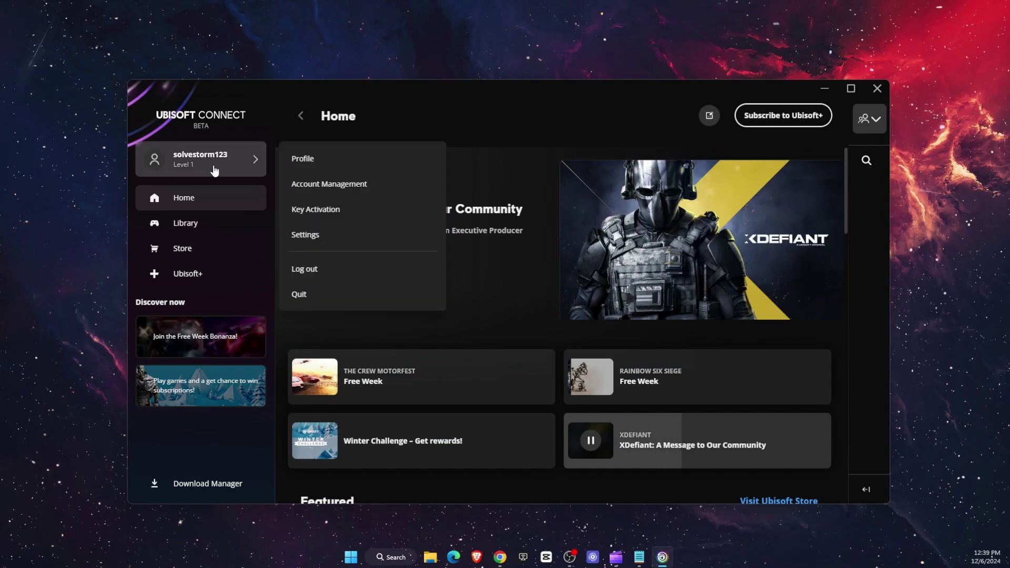
left_click(310, 235)
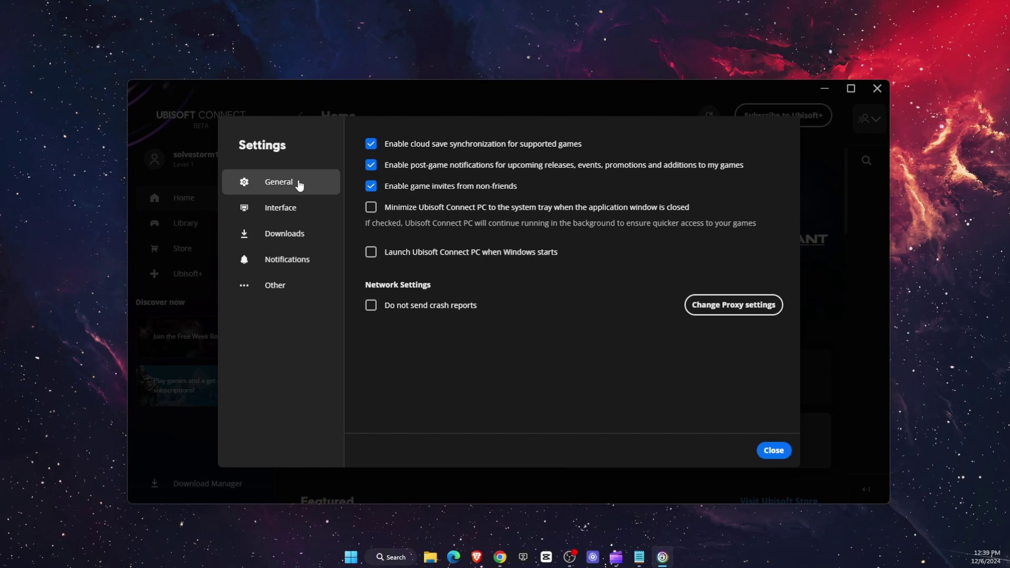
left_click(705, 310)
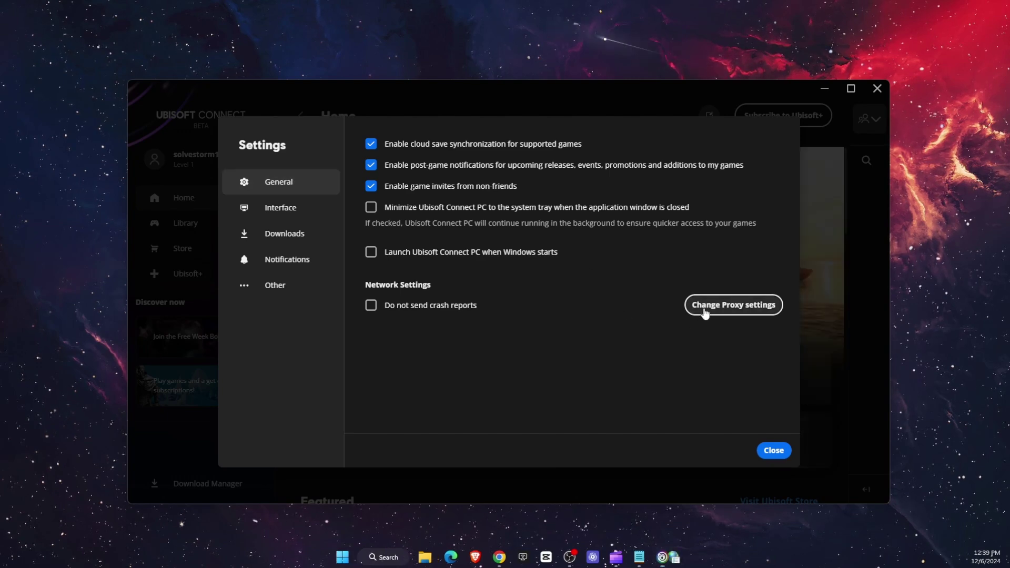
In LAN settings, tick automatic detection, configuration script and proxy server, and review Advanced
left_click_drag(344, 199, 497, 155)
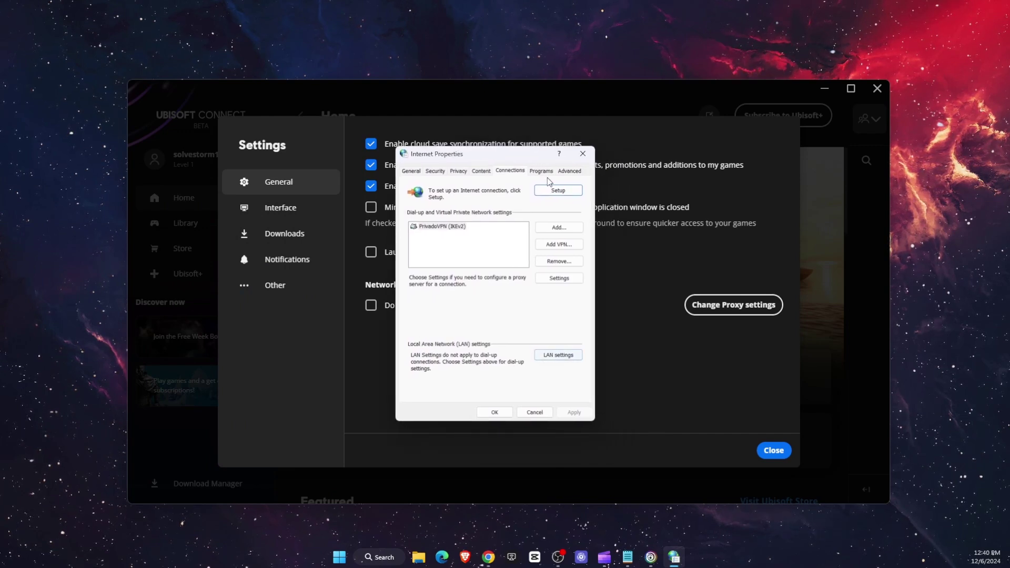
left_click(558, 355)
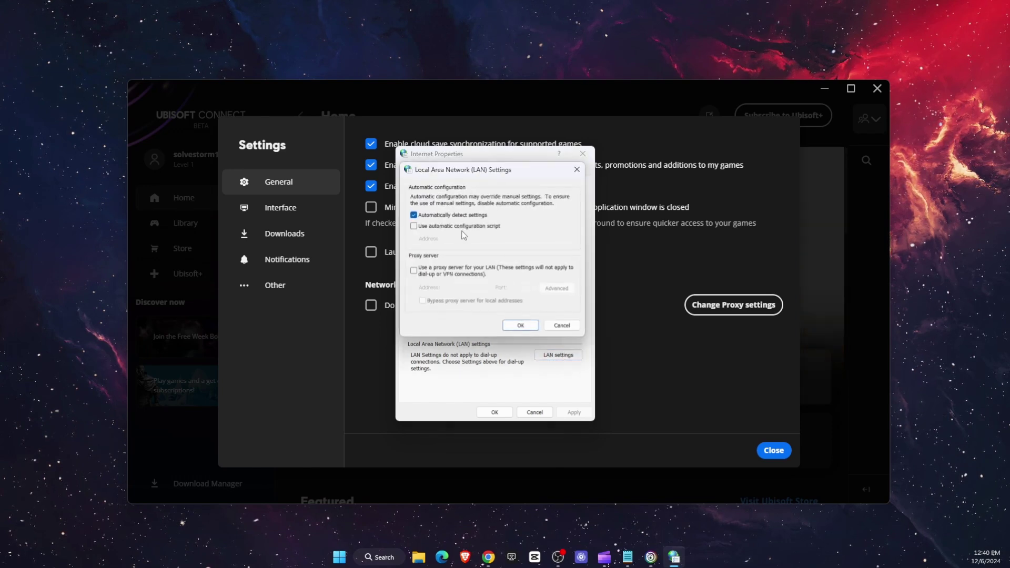
left_click(414, 215)
left_click(414, 226)
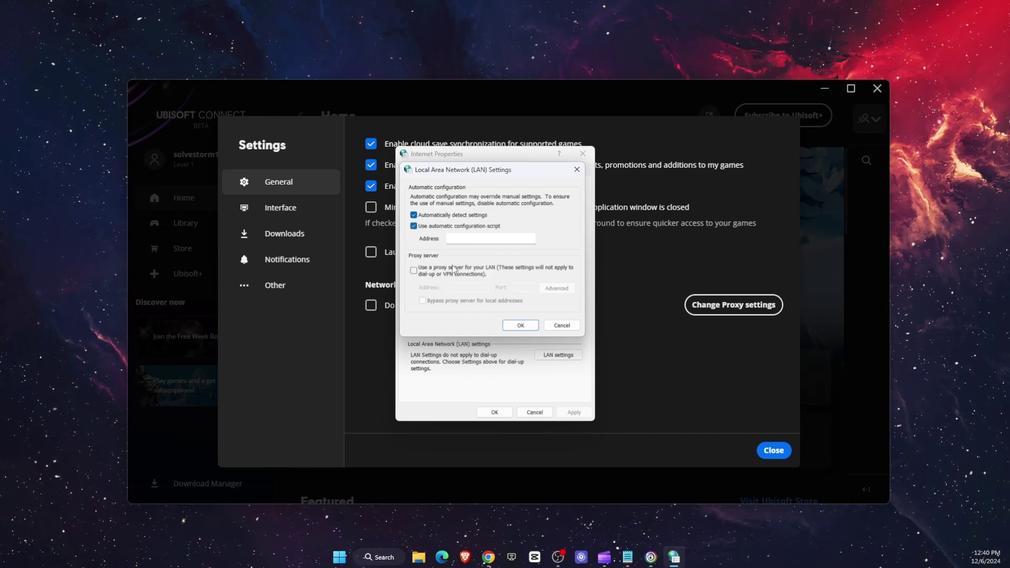
left_click(415, 271)
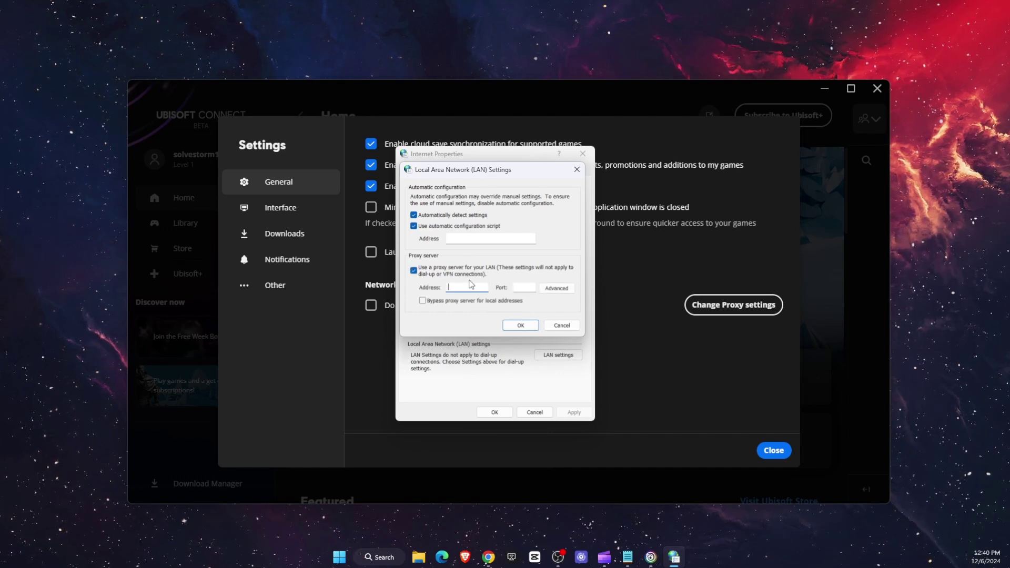
left_click(558, 290)
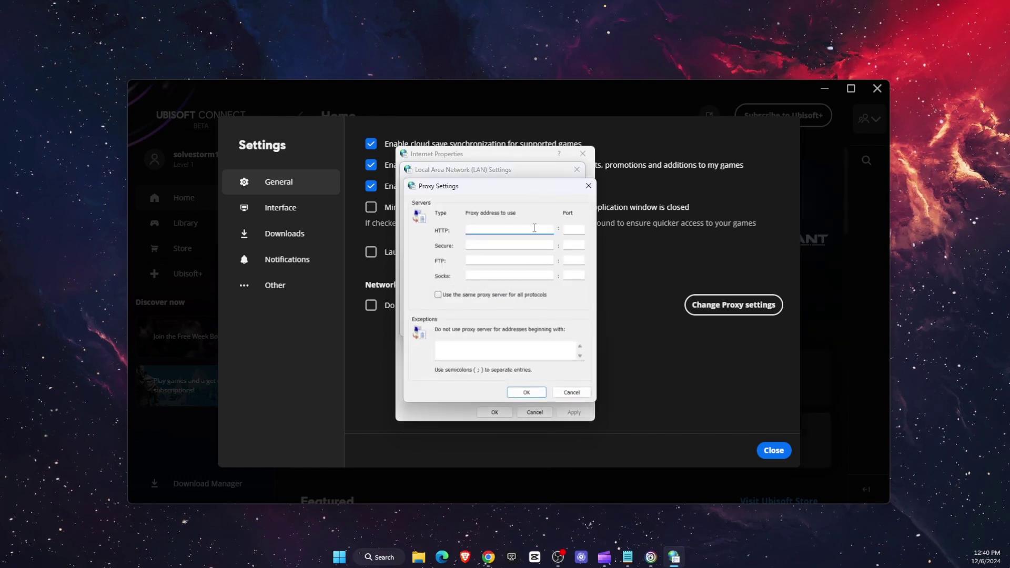
left_click(571, 392)
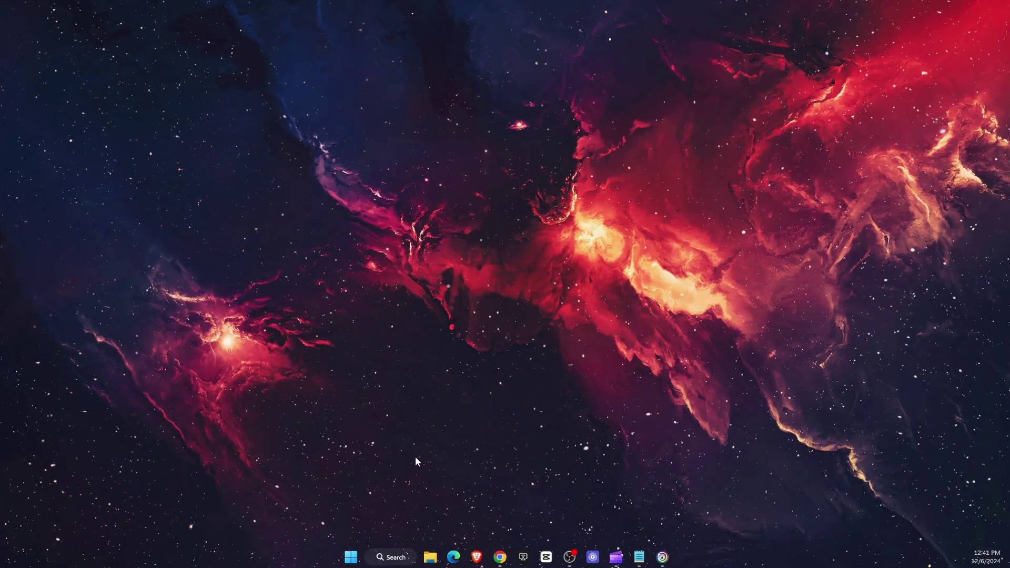
Run Command Prompt as administrator from a 'cmd' search
left_click(395, 557)
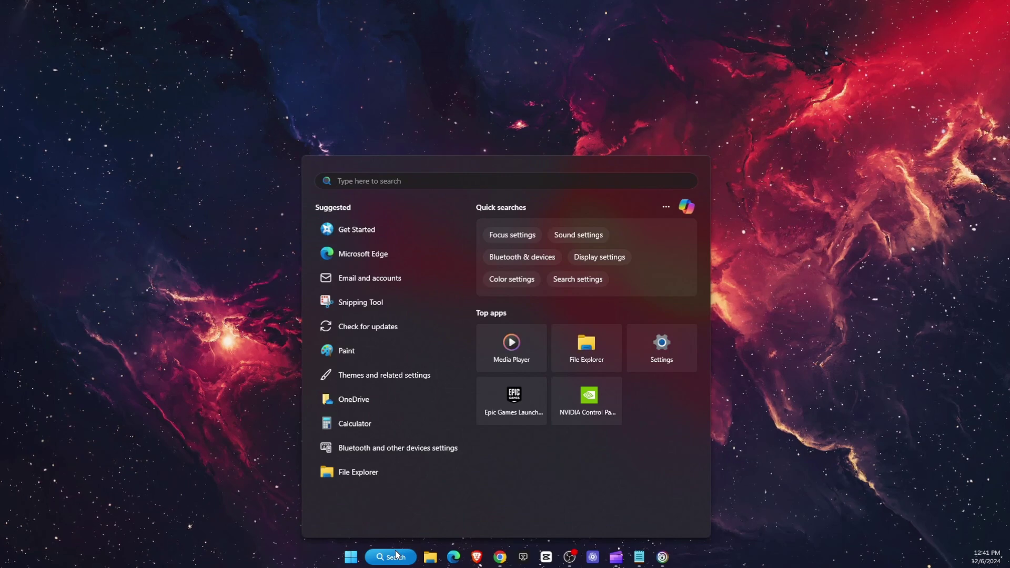
type("cmd")
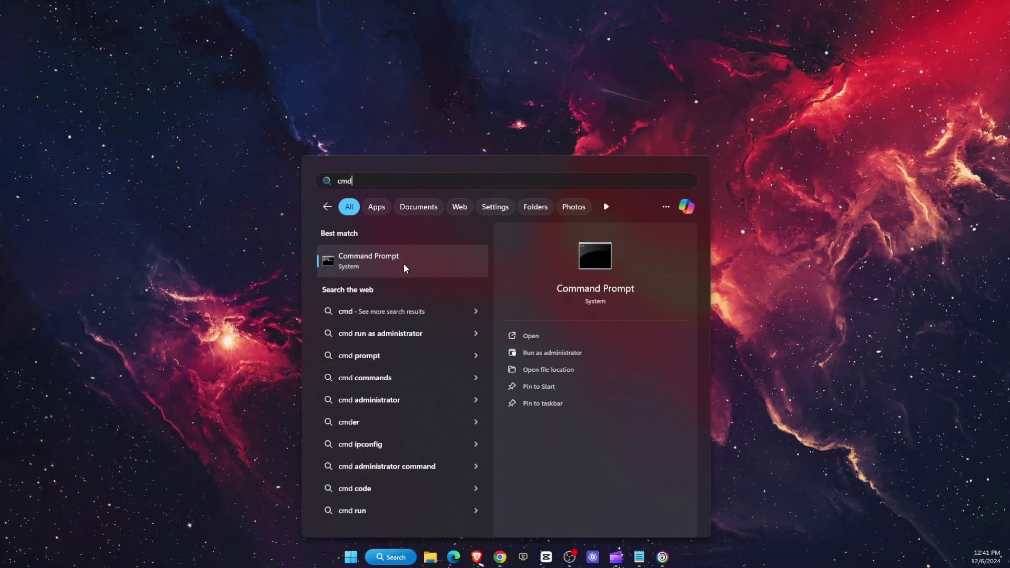
right_click(399, 261)
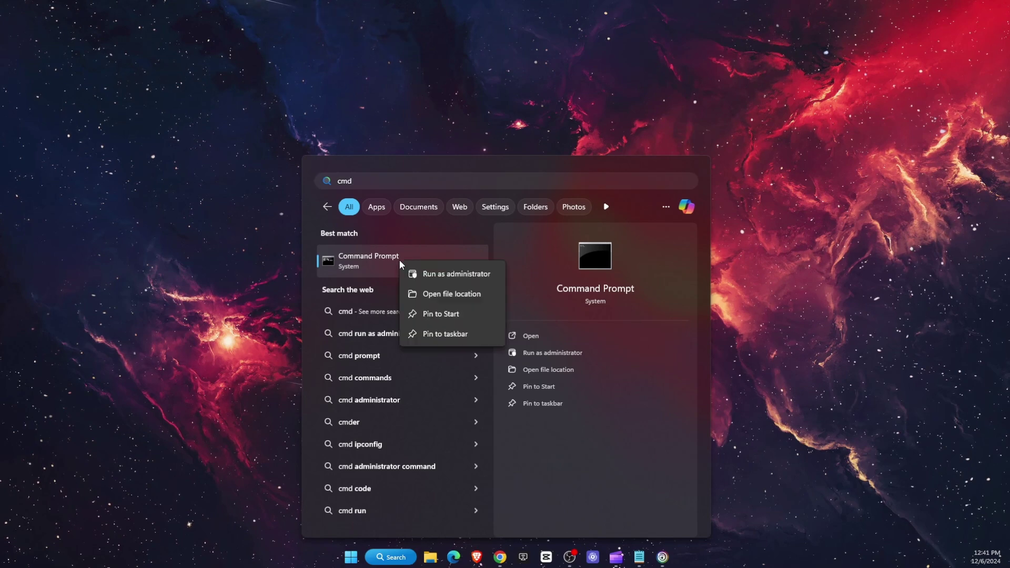
left_click(441, 275)
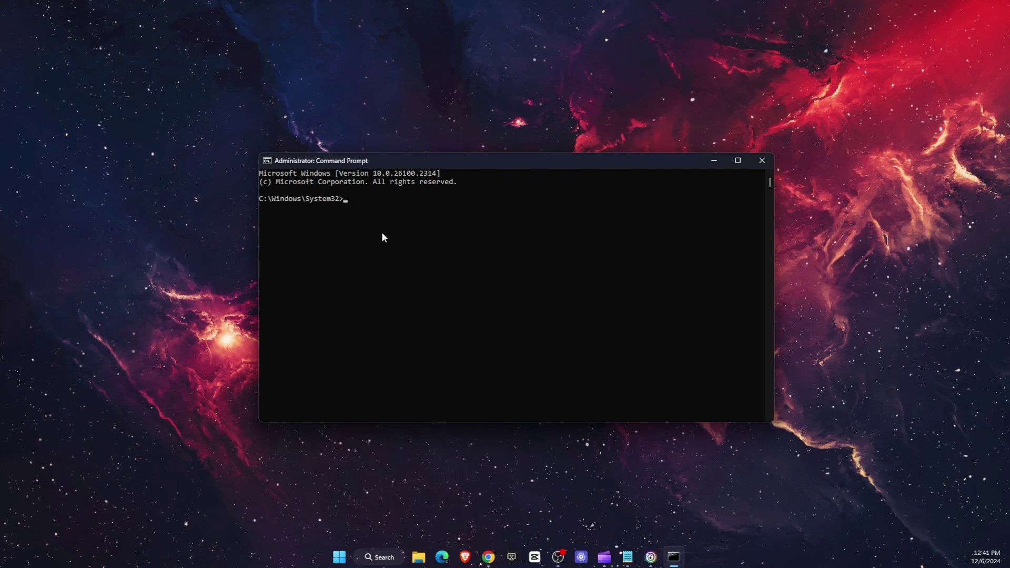
Run ipconfig /flushdns, then type and erase the release/renew commands back to an empty prompt
type("ip")
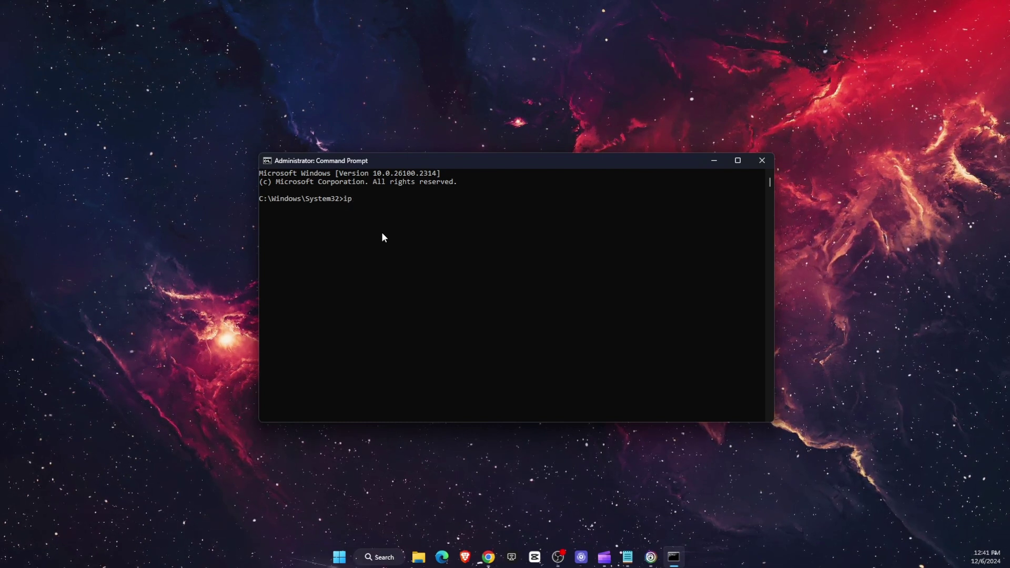
type("config")
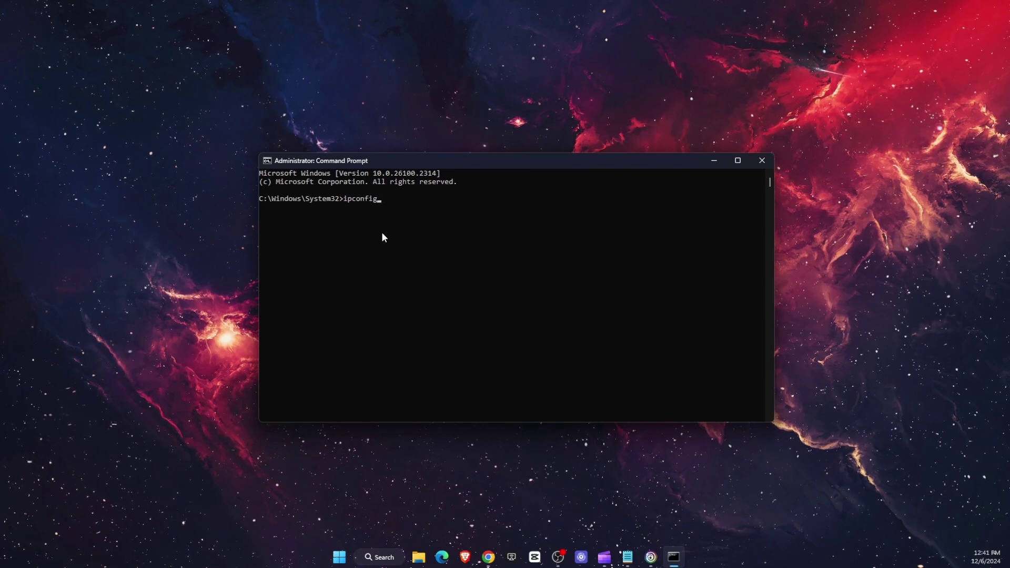
type(" /")
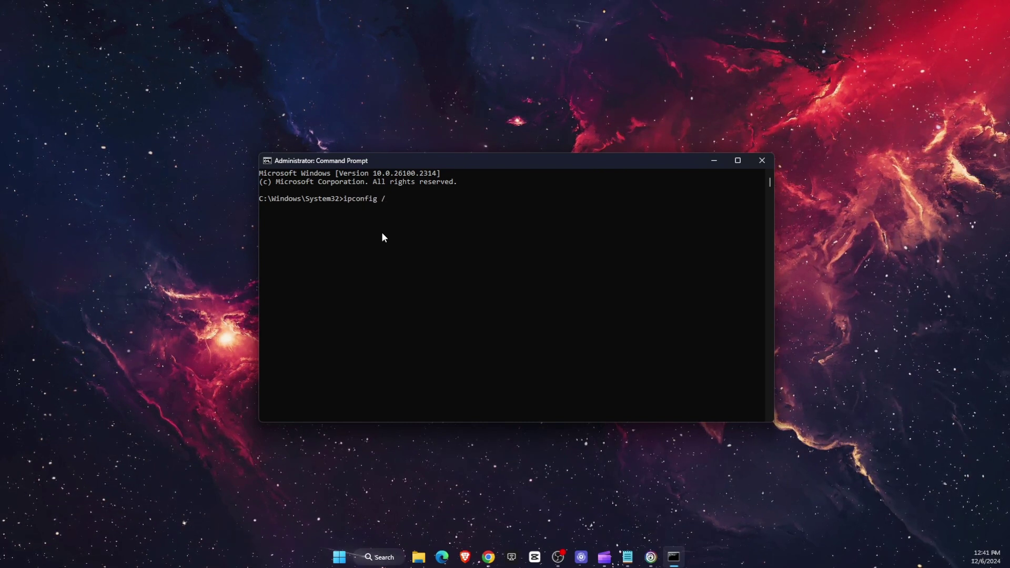
type("flushdns")
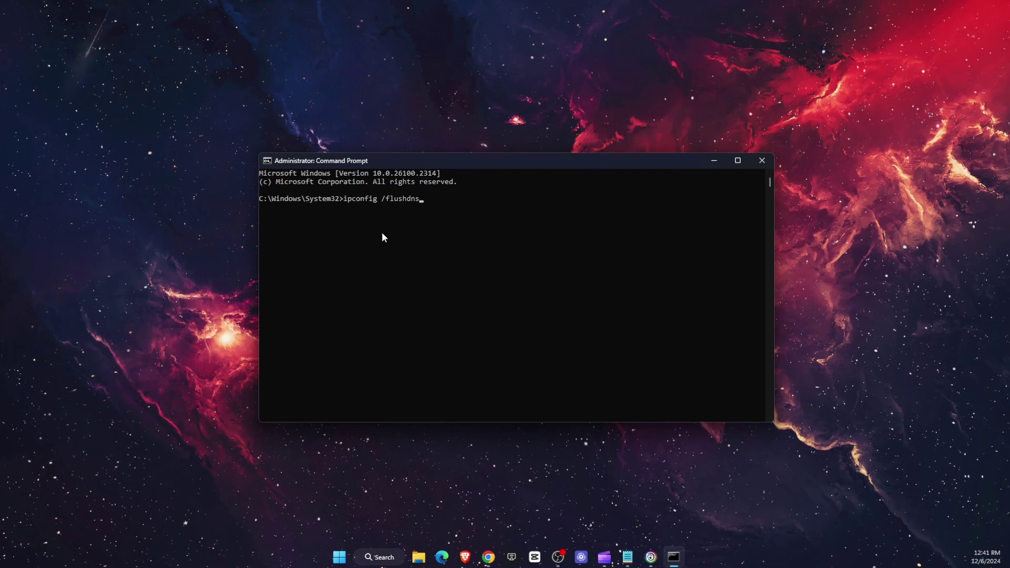
key("Return")
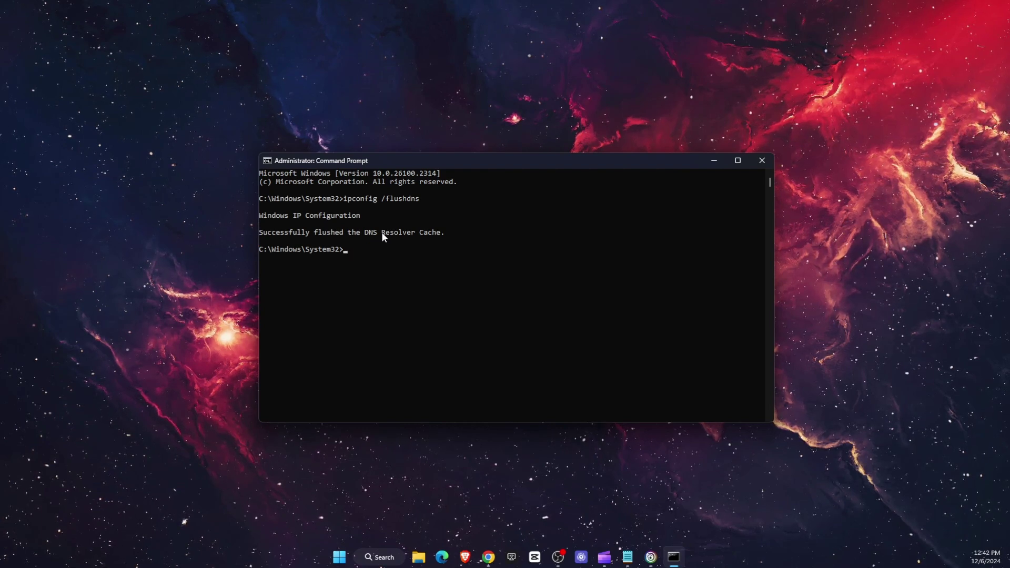
type("ipconfig /")
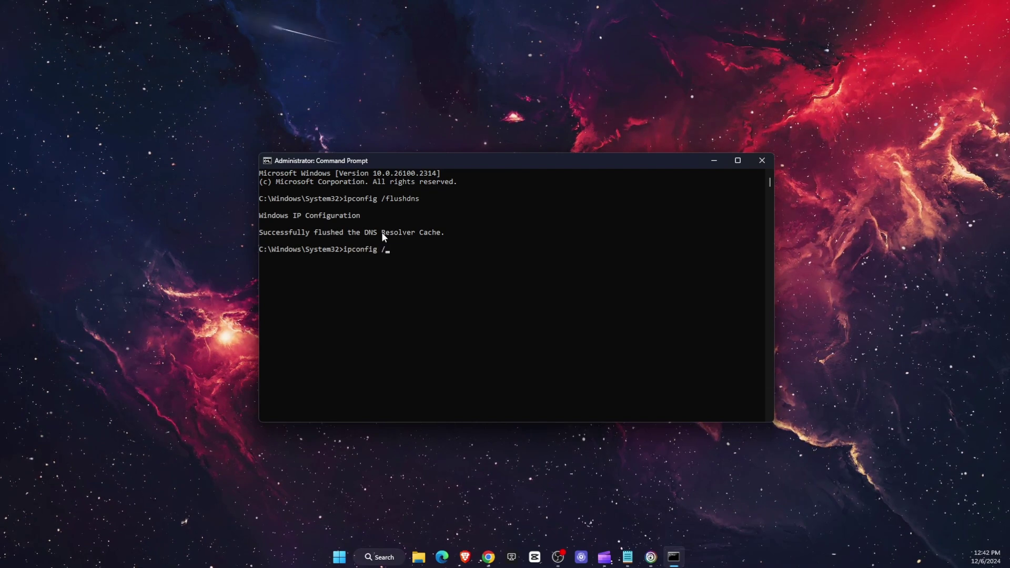
type("release")
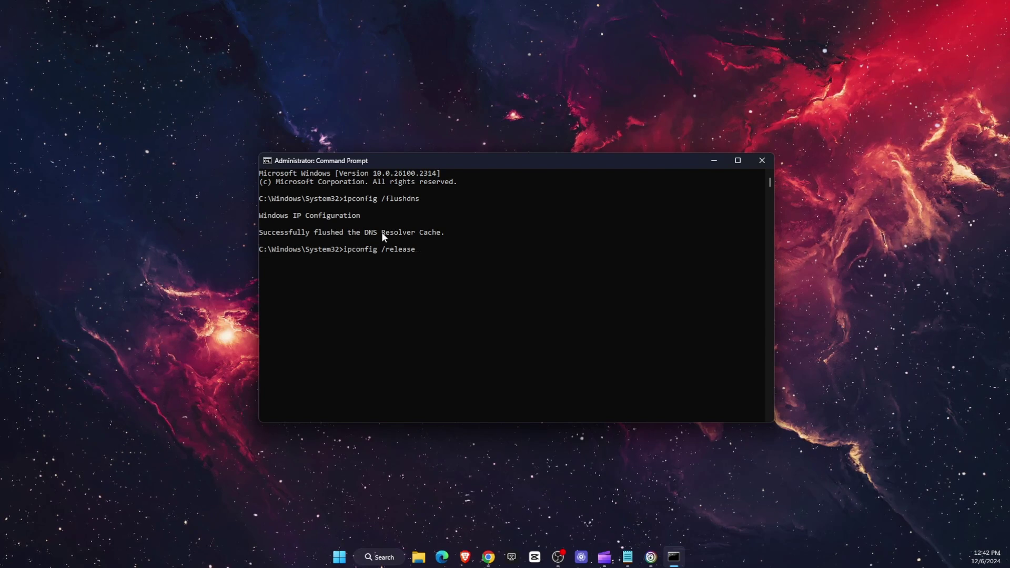
key("BackSpace")
key("BackSpace")
key("BackSpace")
key("BackSpace")
key("BackSpace")
type("new")
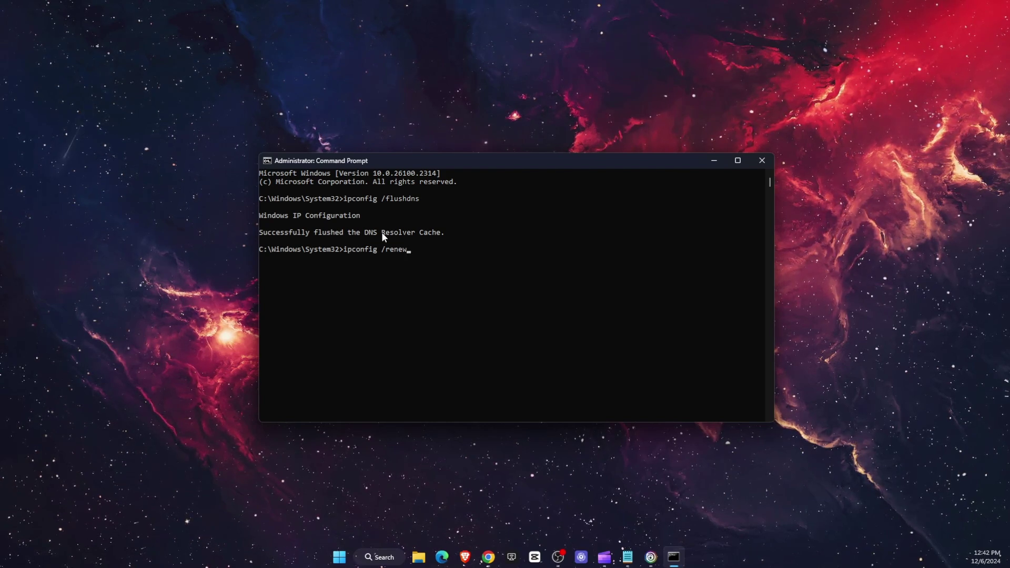
key("BackSpace")
key("BackSpace")
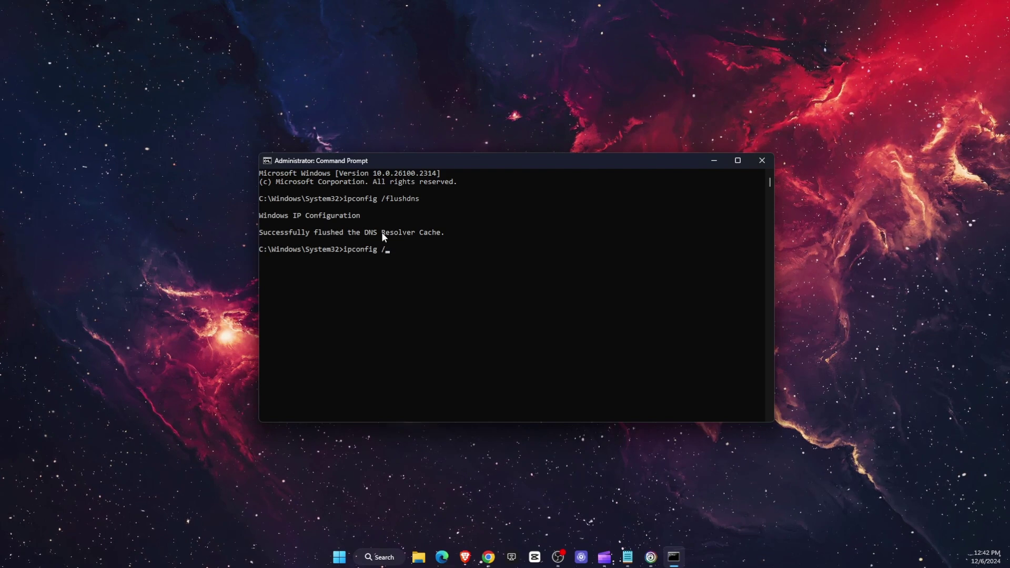
key("BackSpace")
key("BackSpace")
key("BackSpace")
key("BackSpace")
key("BackSpace")
key("BackSpace")
key("BackSpace")
key("BackSpace")
key("BackSpace")
key("BackSpace")
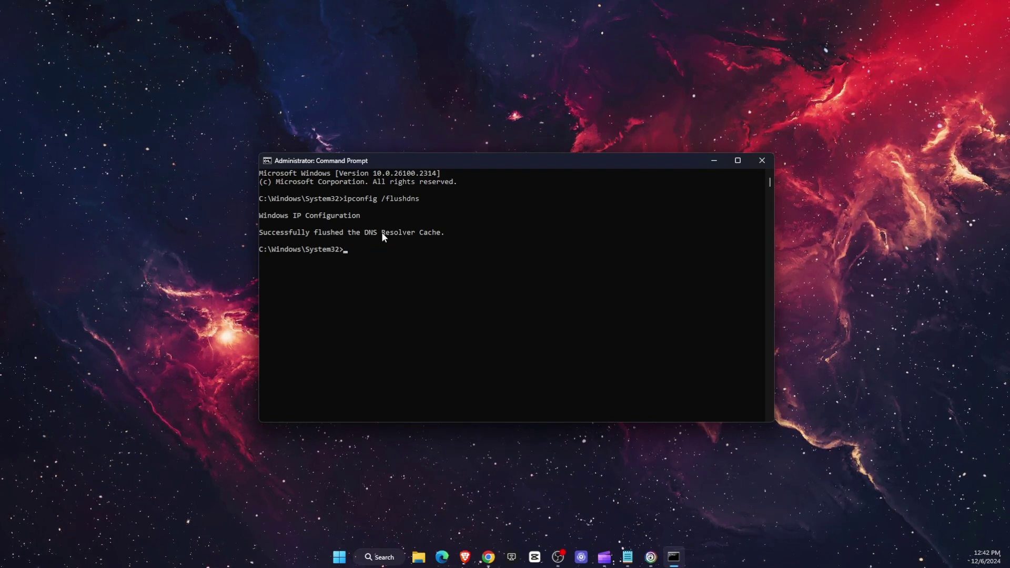
Enter netsh int ip reset and close the Command Prompt window
type("net")
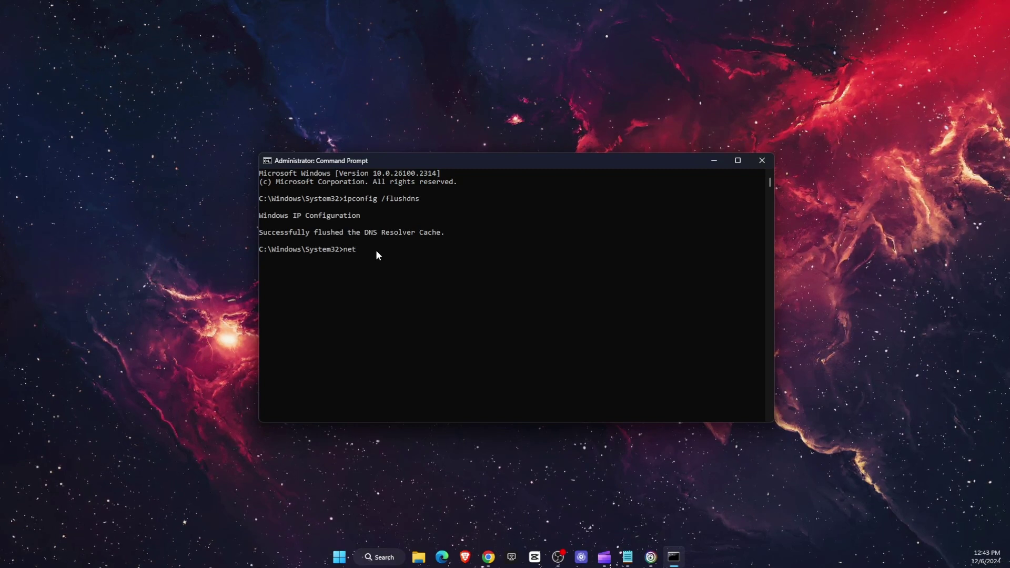
type("sh")
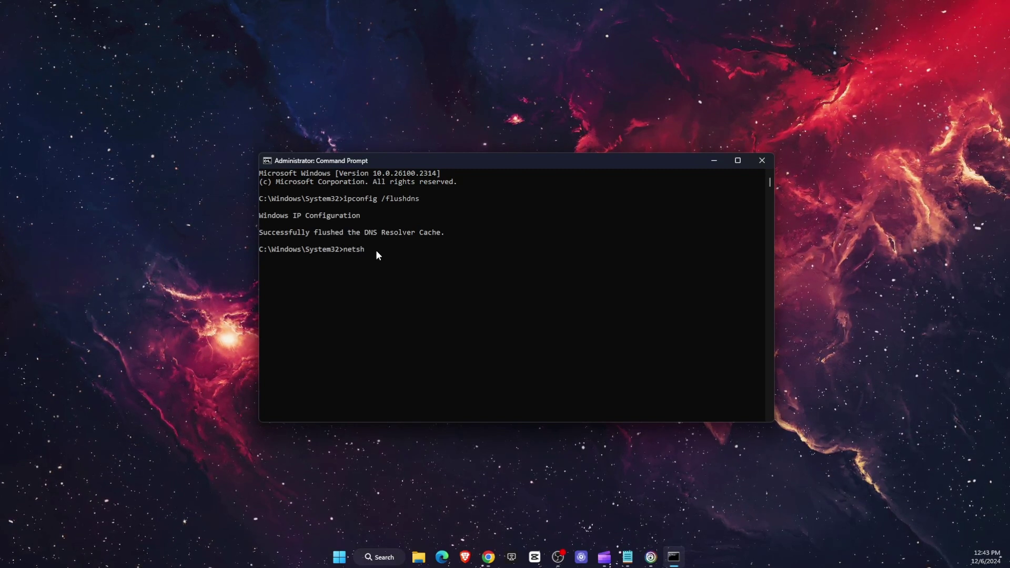
type(" int i")
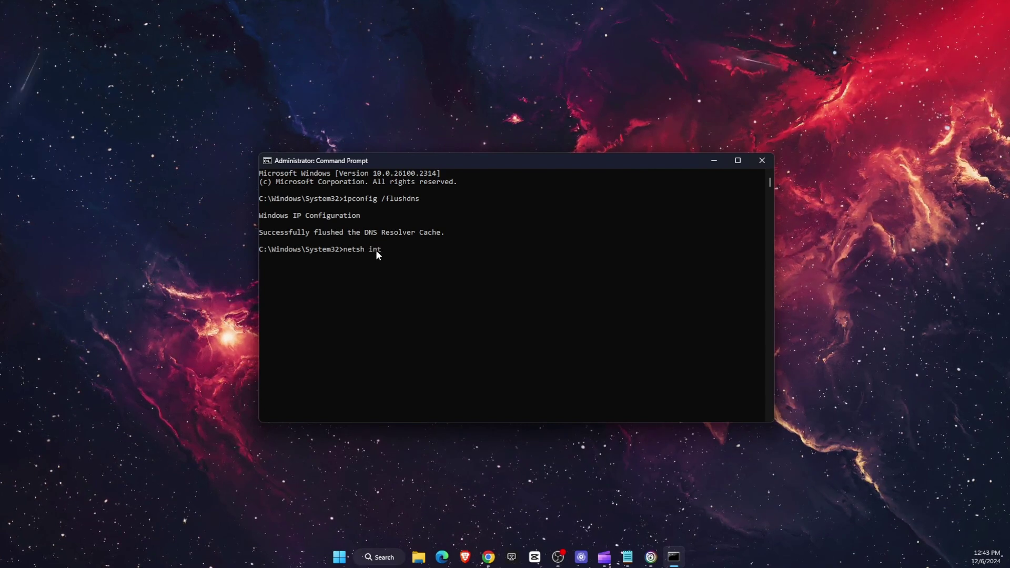
type("p")
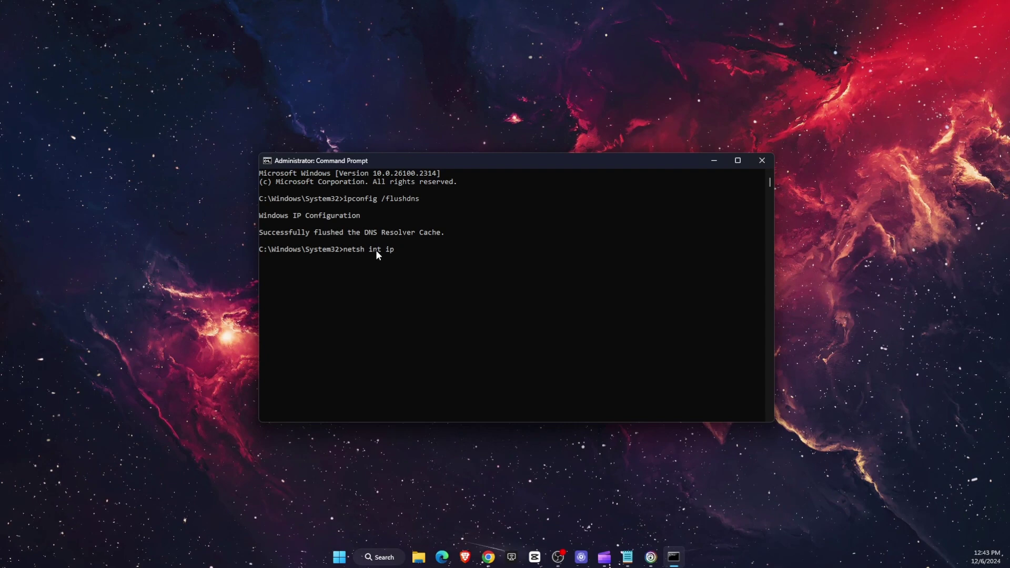
type(" reset")
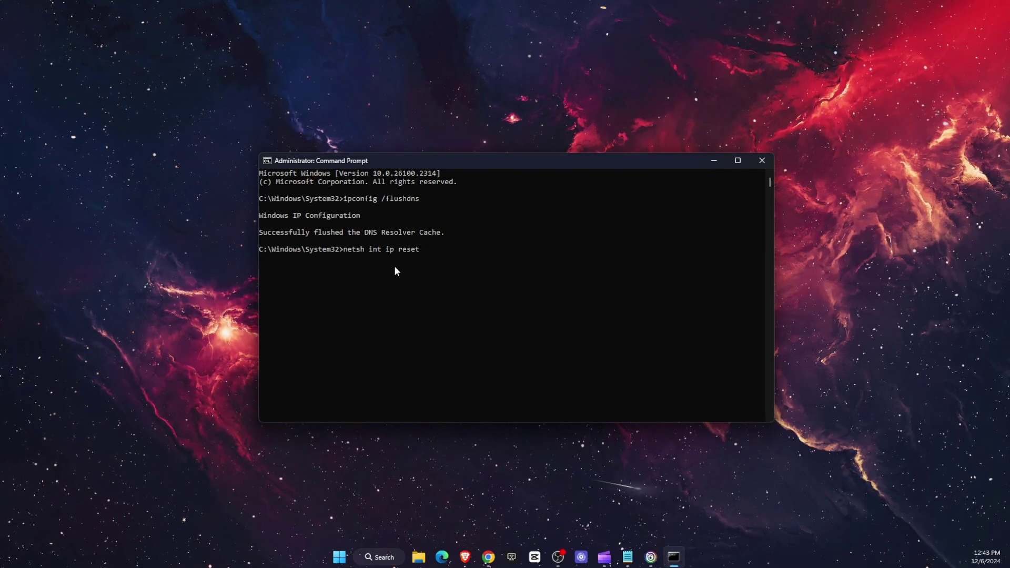
left_click(762, 161)
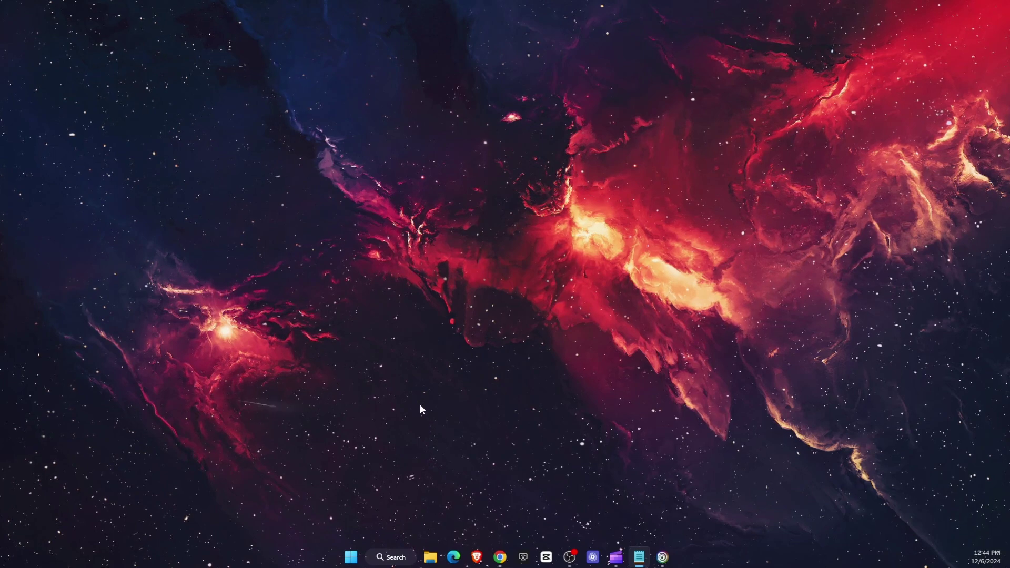
Open Proxy settings via a 'prox' search, save the manual proxy as Off, and close Settings
left_click(392, 556)
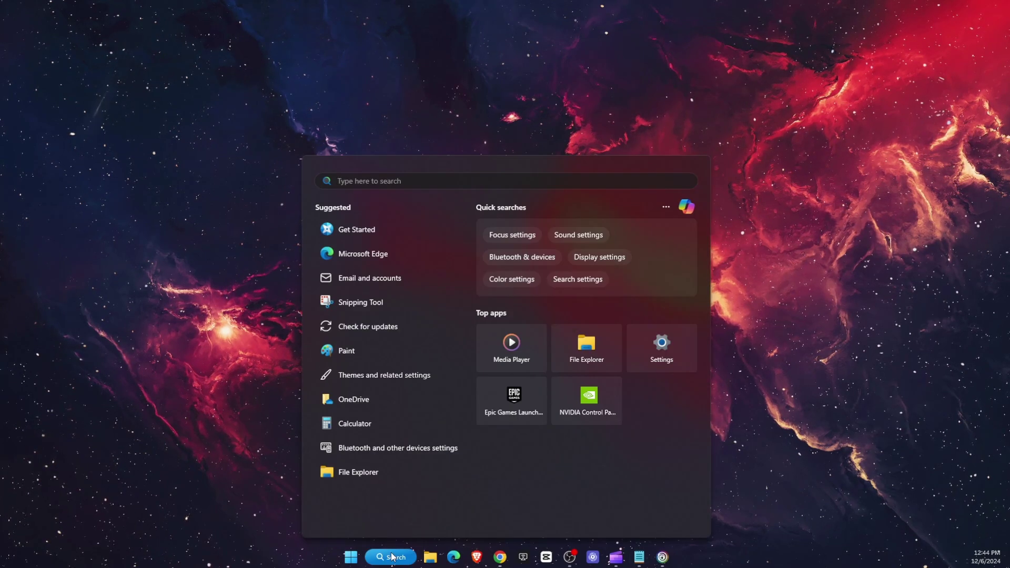
type("prox")
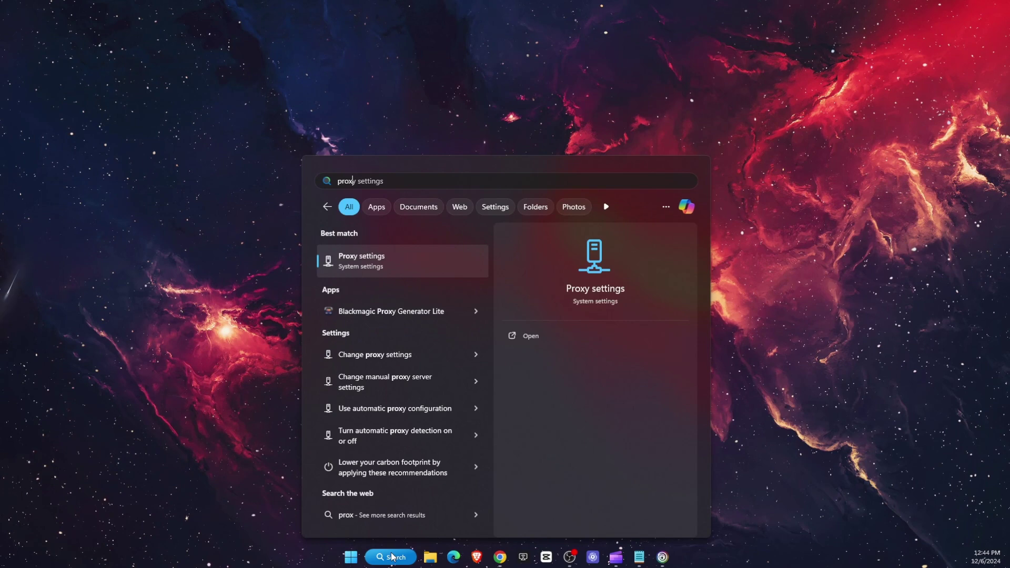
left_click(341, 259)
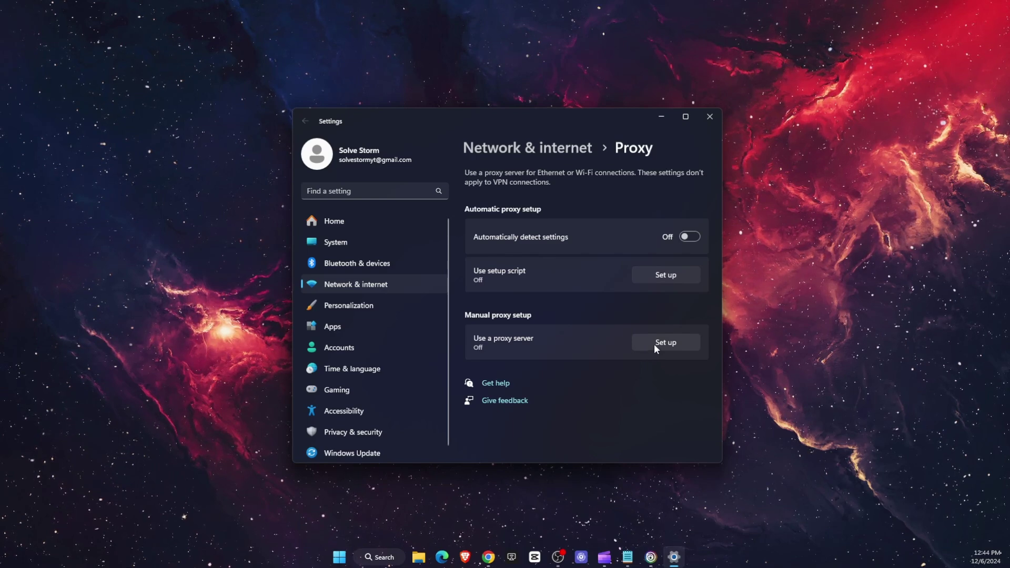
left_click(654, 343)
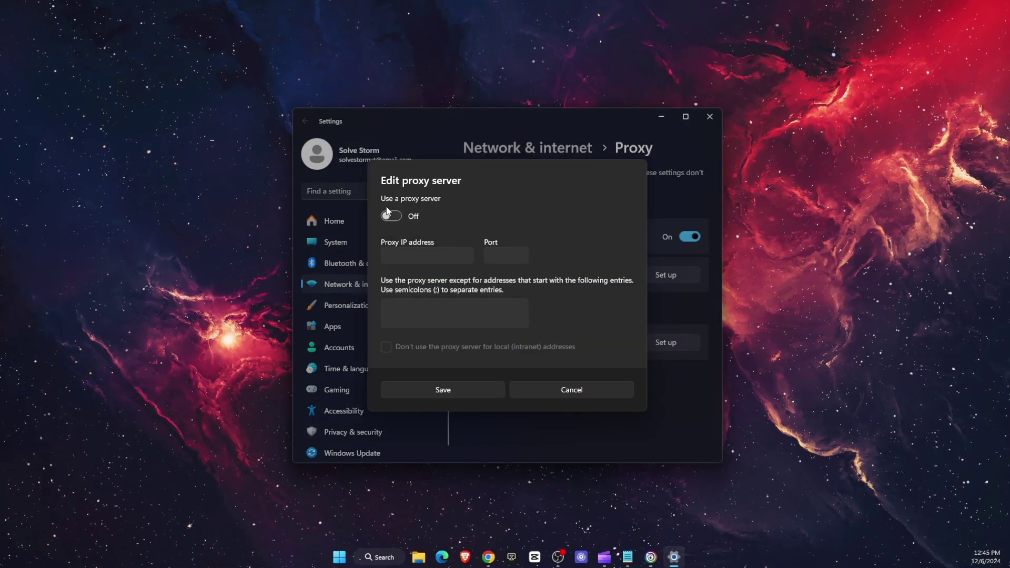
left_click(443, 391)
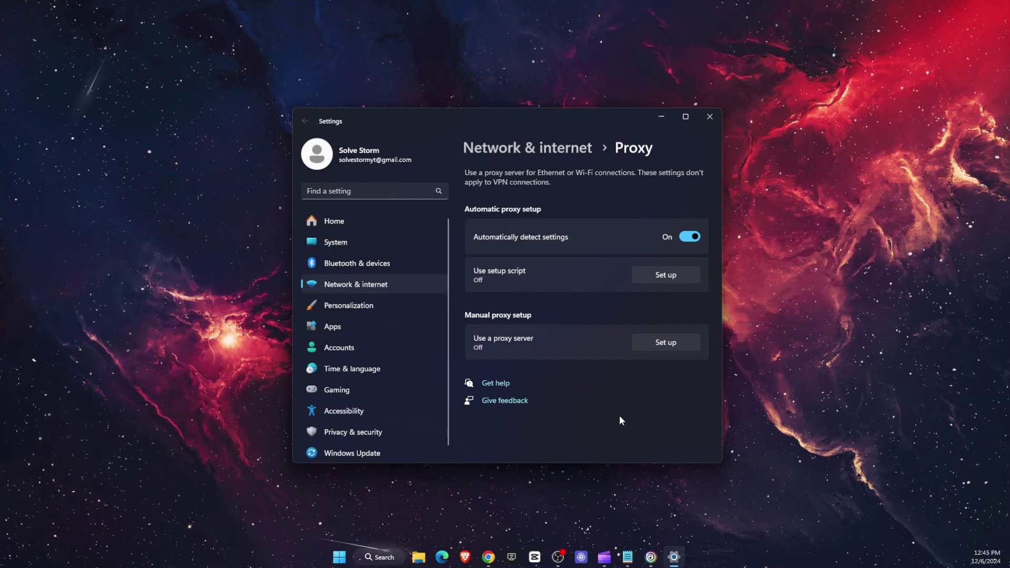
left_click(708, 117)
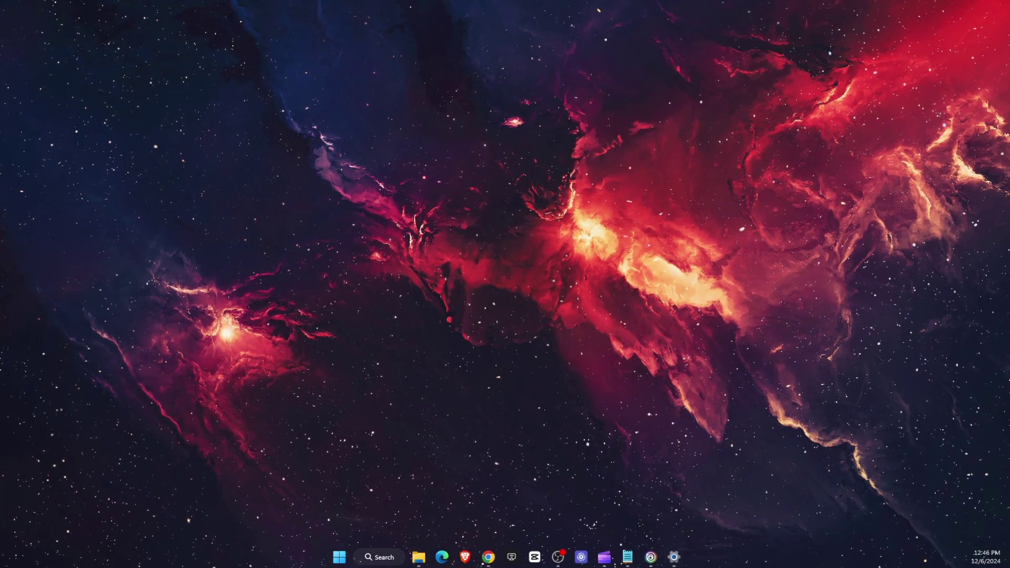
Navigate from the Network & internet overview to the Wi-Fi page to reach the adapter properties
left_click(674, 557)
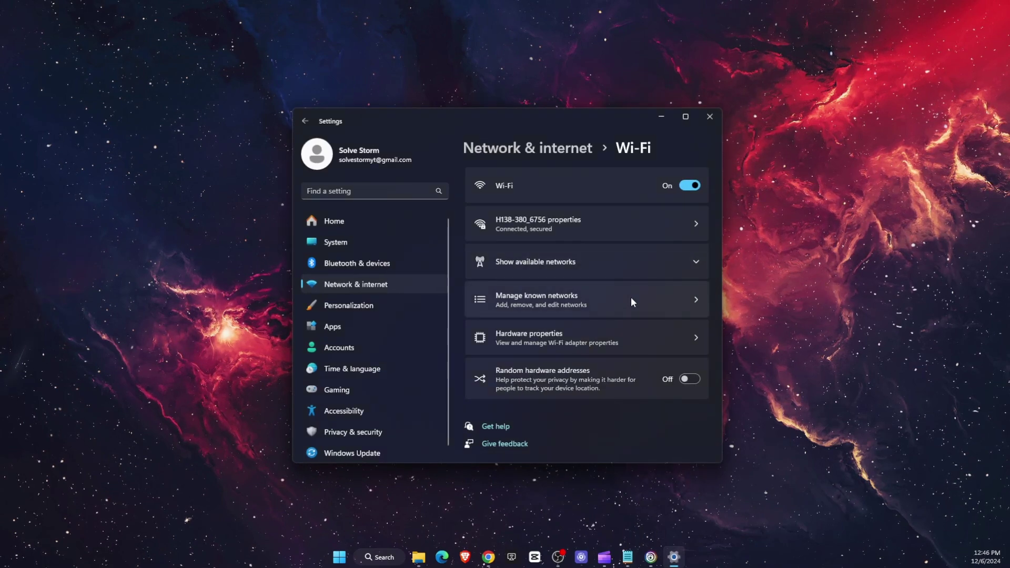
left_click(547, 152)
scroll(561, 299, "down", 2)
scroll(524, 225, "up", 2)
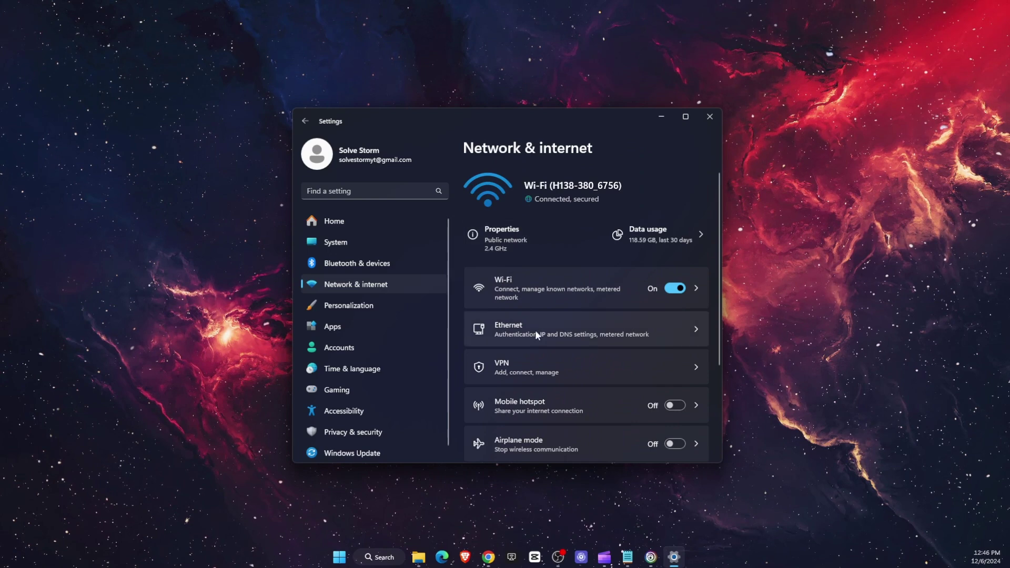
left_click(694, 287)
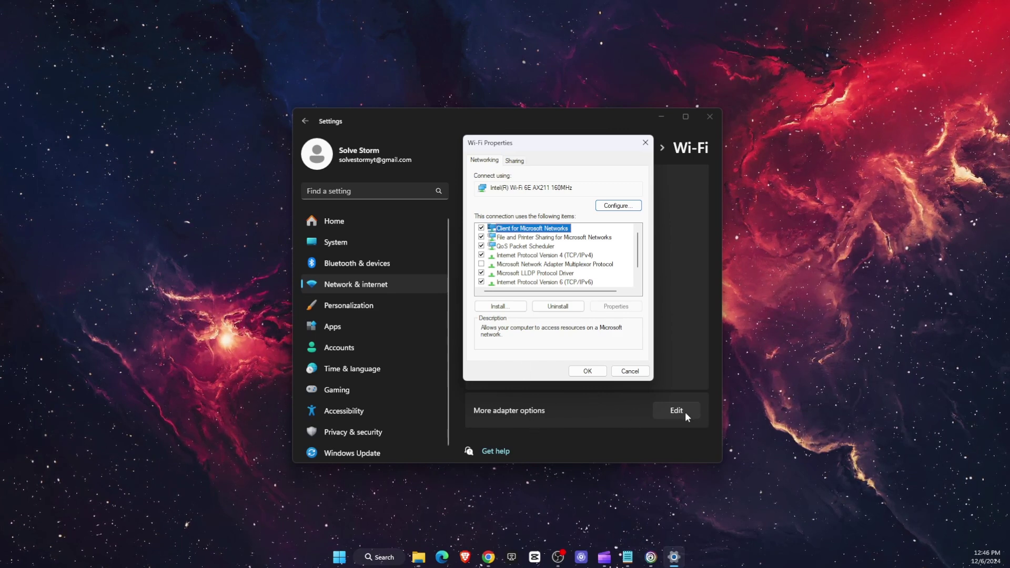
Set the Wi-Fi IPv4 DNS manually: preferred 8.8.8.8, alternate 8.8.4.4
left_click(539, 255)
left_click(619, 309)
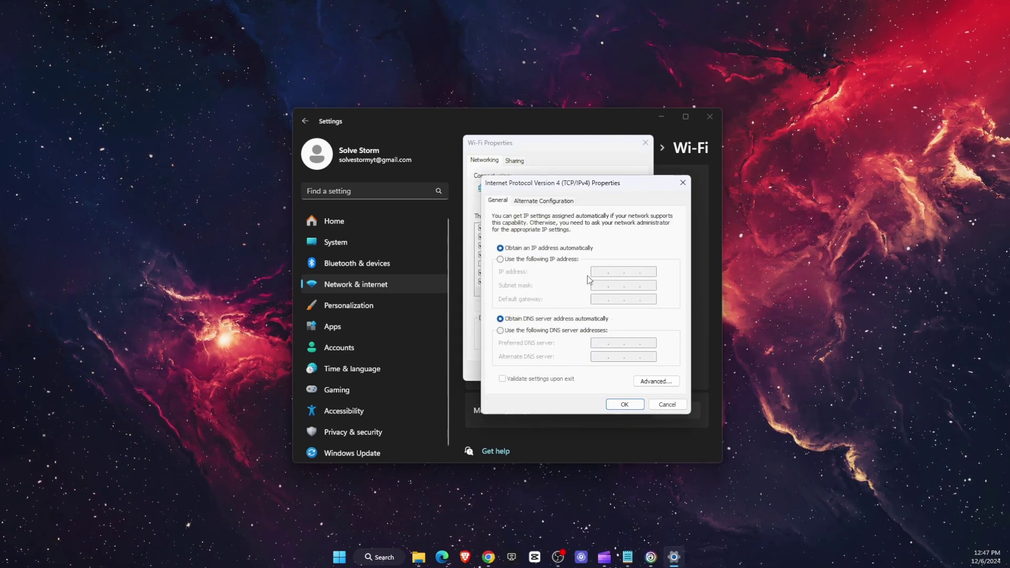
left_click(521, 330)
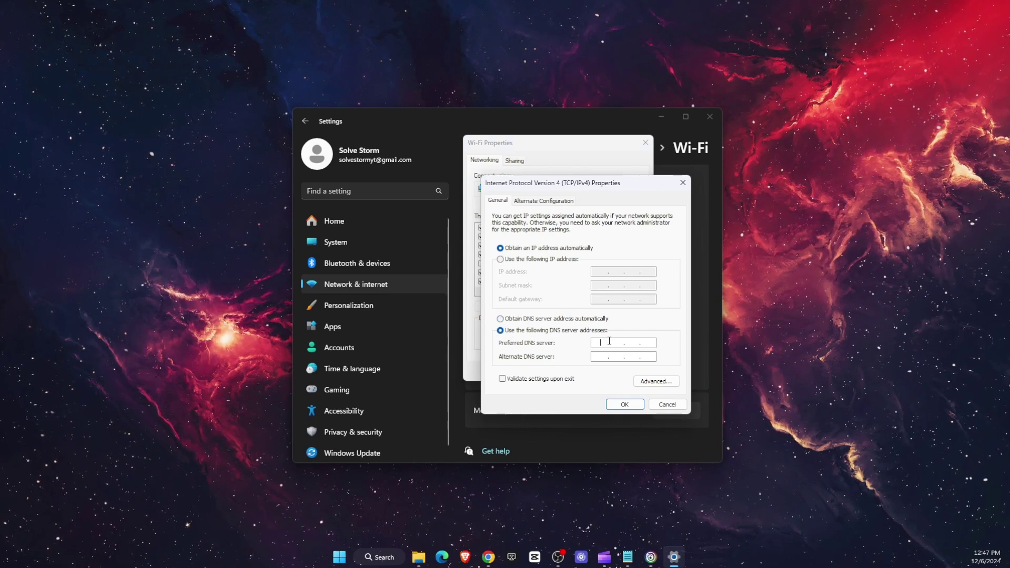
left_click(598, 344)
type("8.8.8.8")
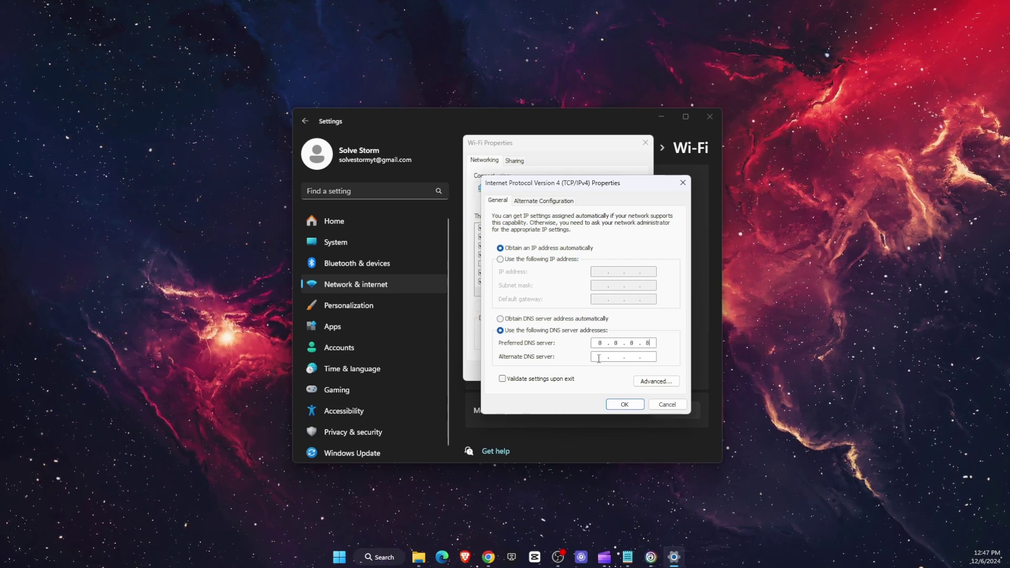
left_click(599, 357)
type("8")
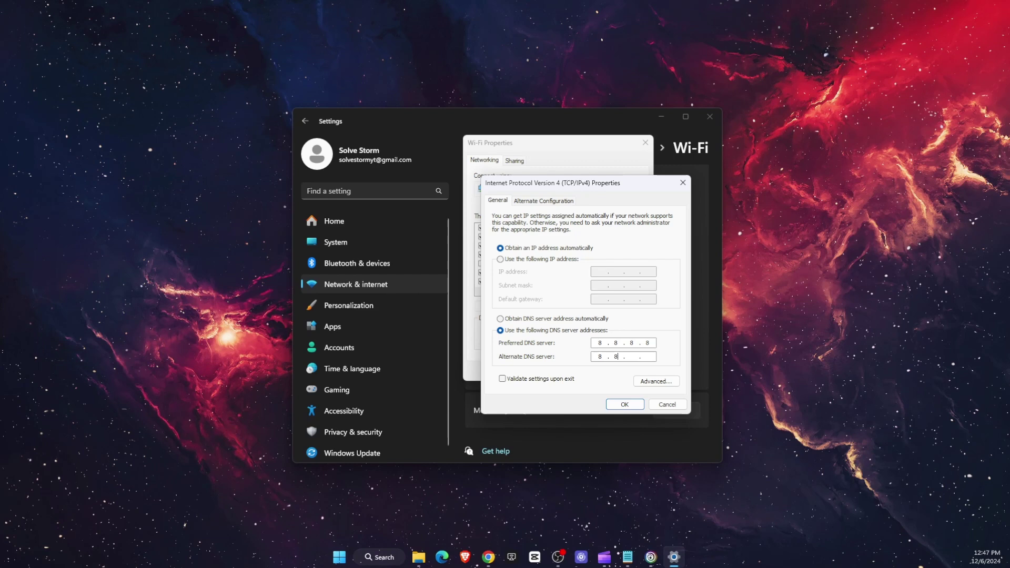
type(".8.")
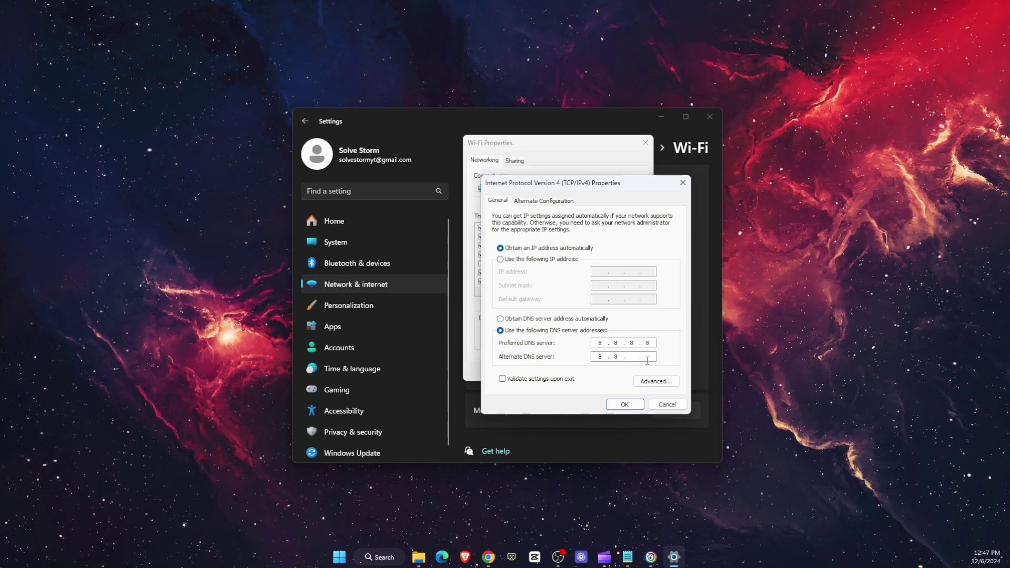
type("4.4")
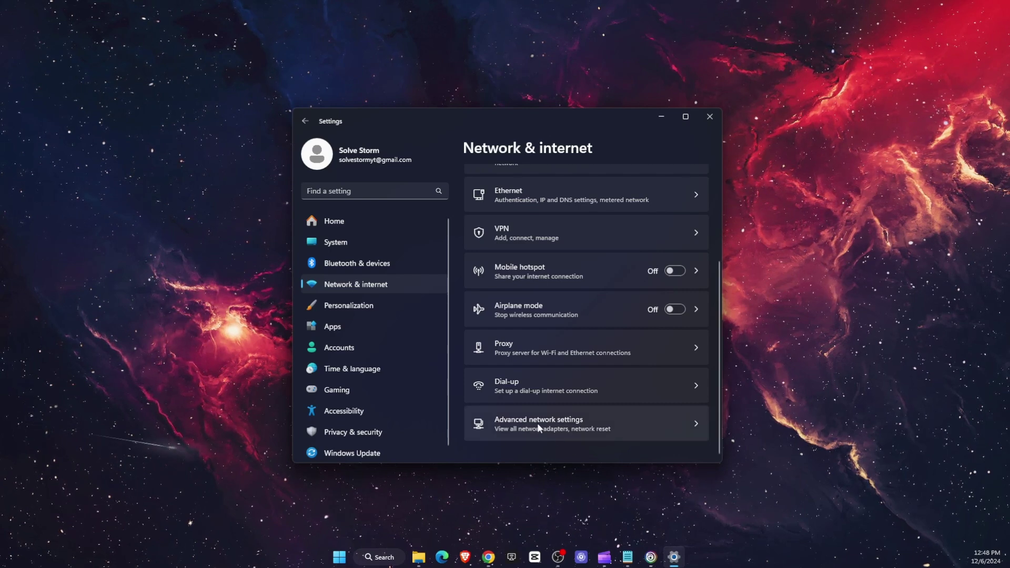
Reach Network reset through Advanced network settings, then close Settings
left_click(589, 425)
scroll(586, 361, "down", 5)
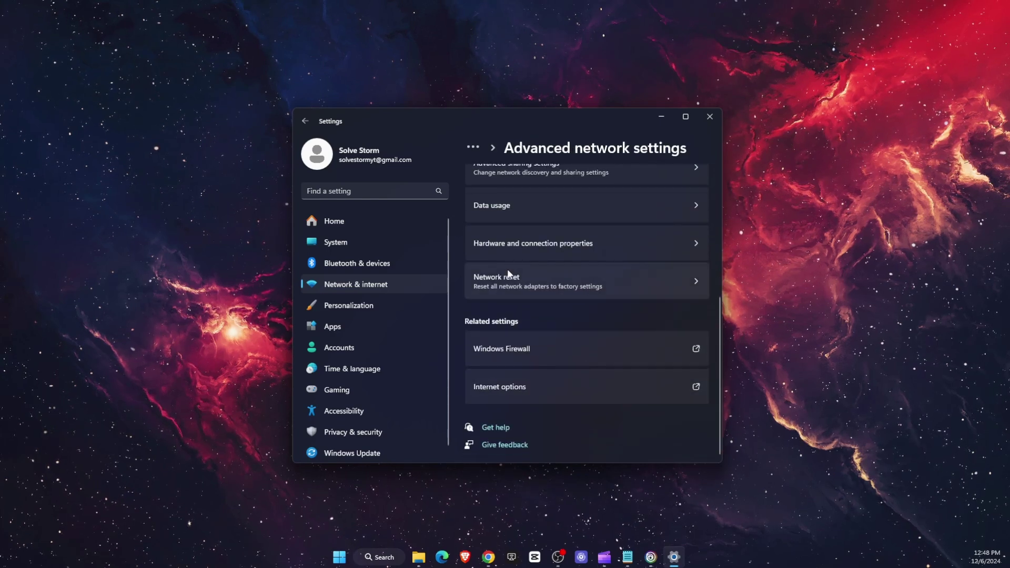
left_click(659, 284)
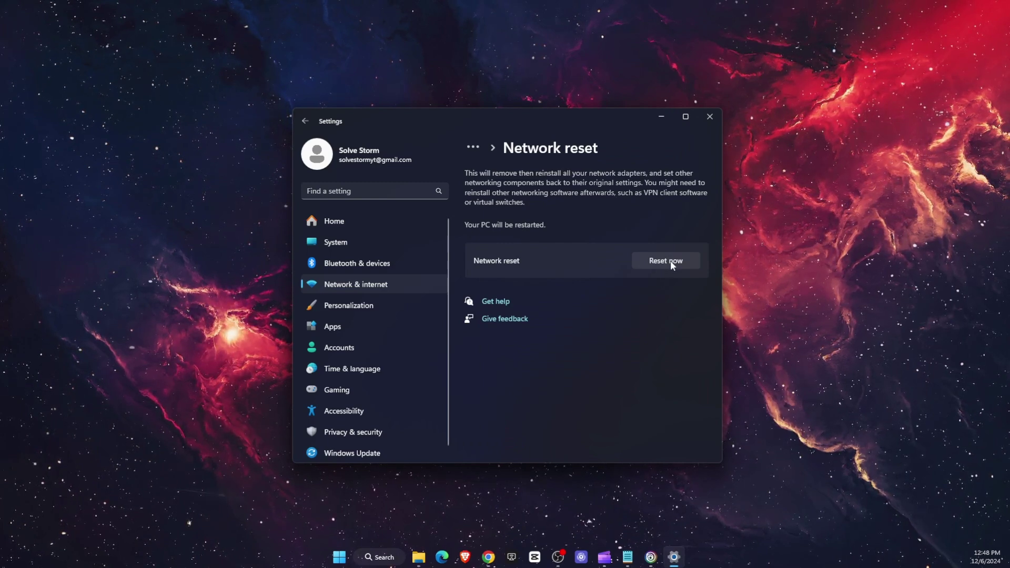
left_click(710, 116)
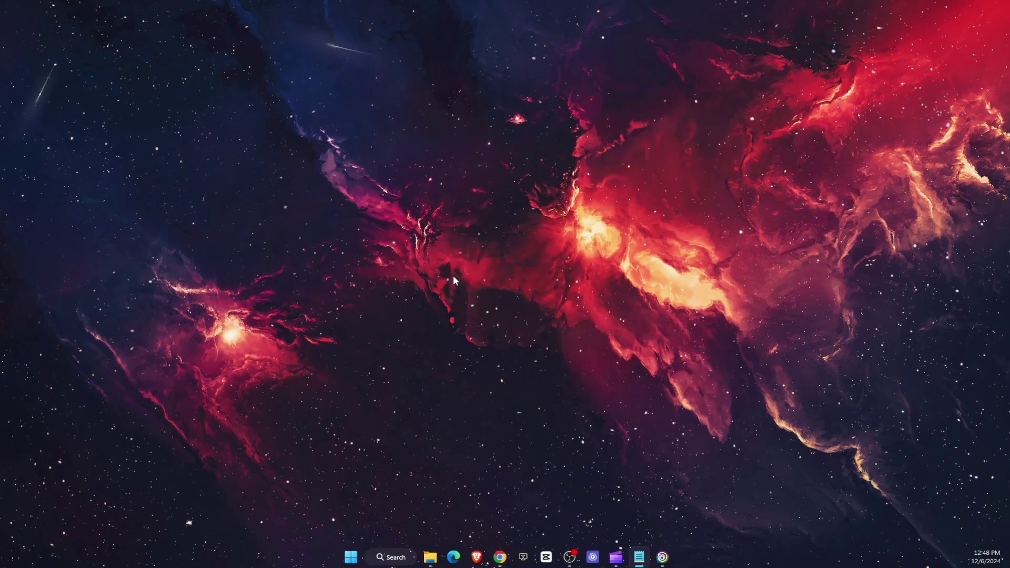